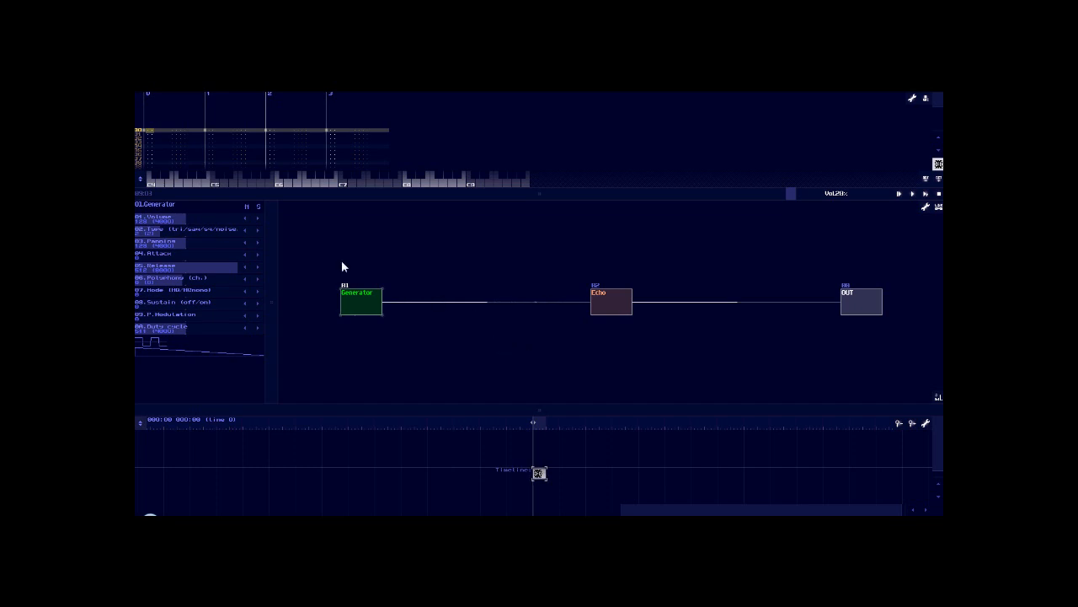
Step: Move the Generator module close to Echo and enlarge the pattern editor over the module view
left_click_drag(358, 303, 540, 306)
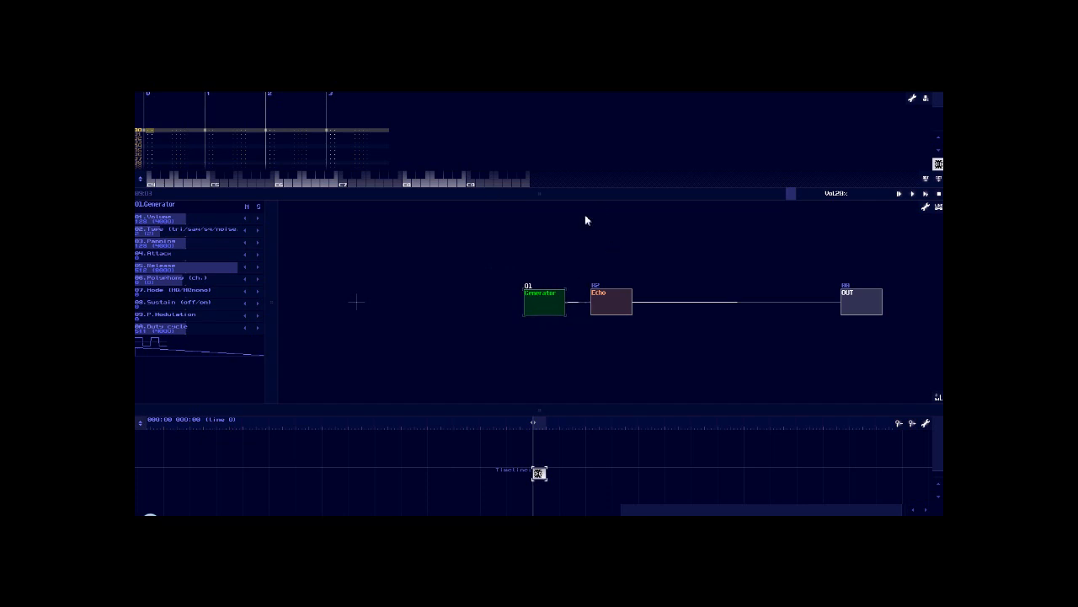
left_click_drag(497, 198, 581, 395)
Step: Examine the pattern's lines 00 to 31 across its four tracks
scroll(500, 263, "down", 12)
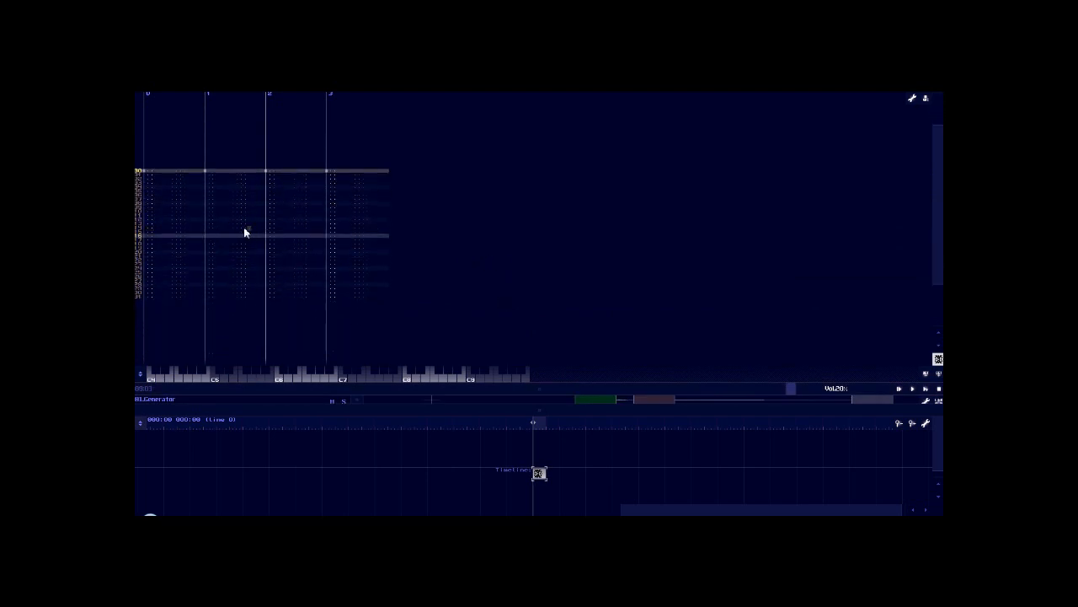
scroll(314, 237, "down", 1)
scroll(310, 229, "down", 4)
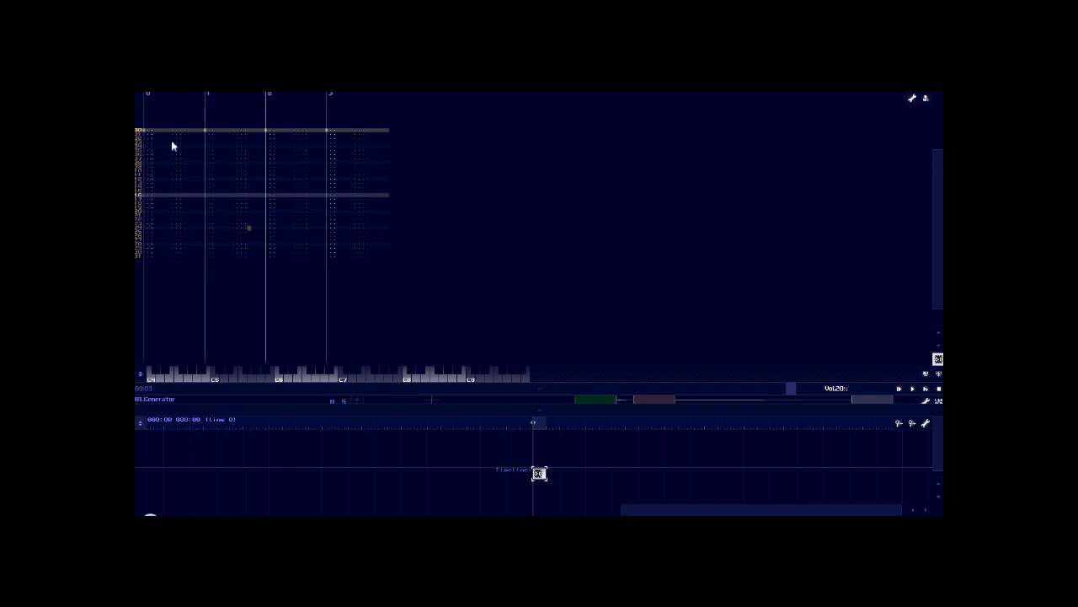
scroll(174, 137, "up", 10)
scroll(168, 218, "down", 9)
scroll(169, 207, "down", 3)
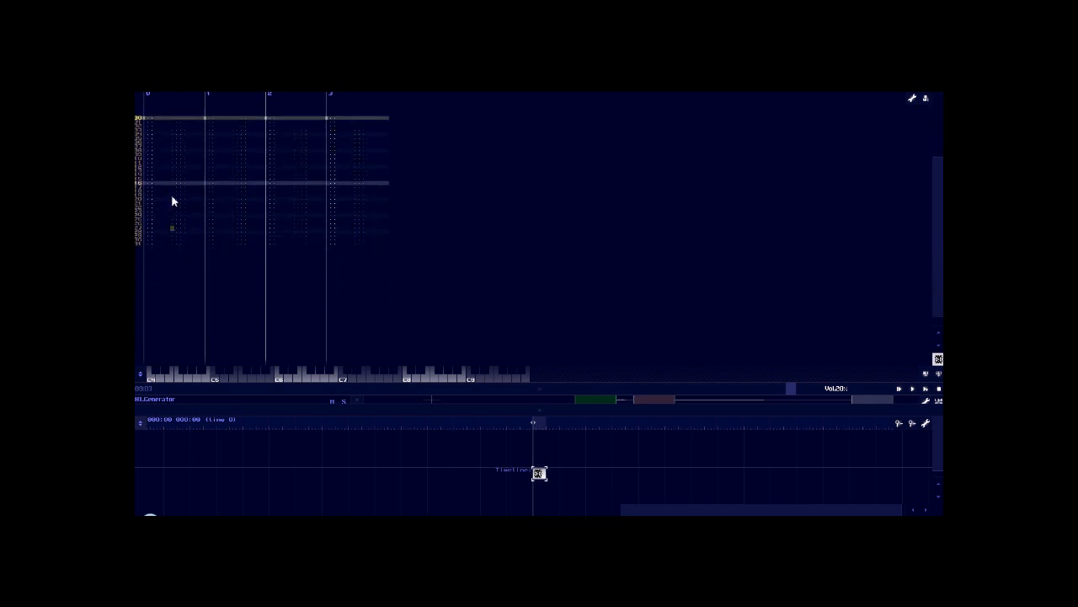
scroll(173, 202, "up", 12)
scroll(175, 202, "down", 3)
scroll(176, 199, "down", 8)
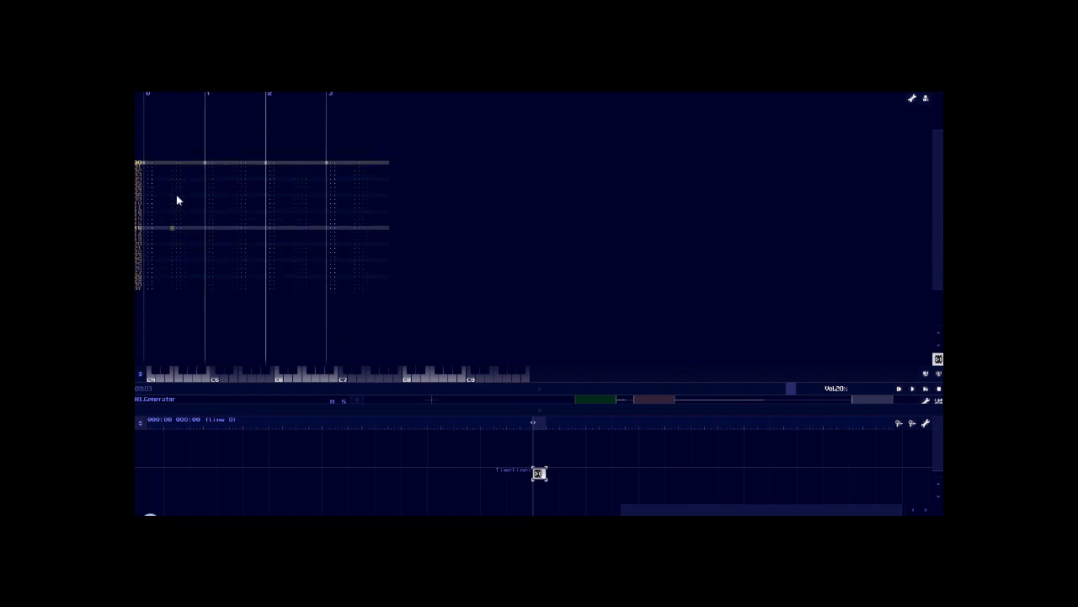
scroll(176, 199, "up", 11)
scroll(176, 203, "down", 8)
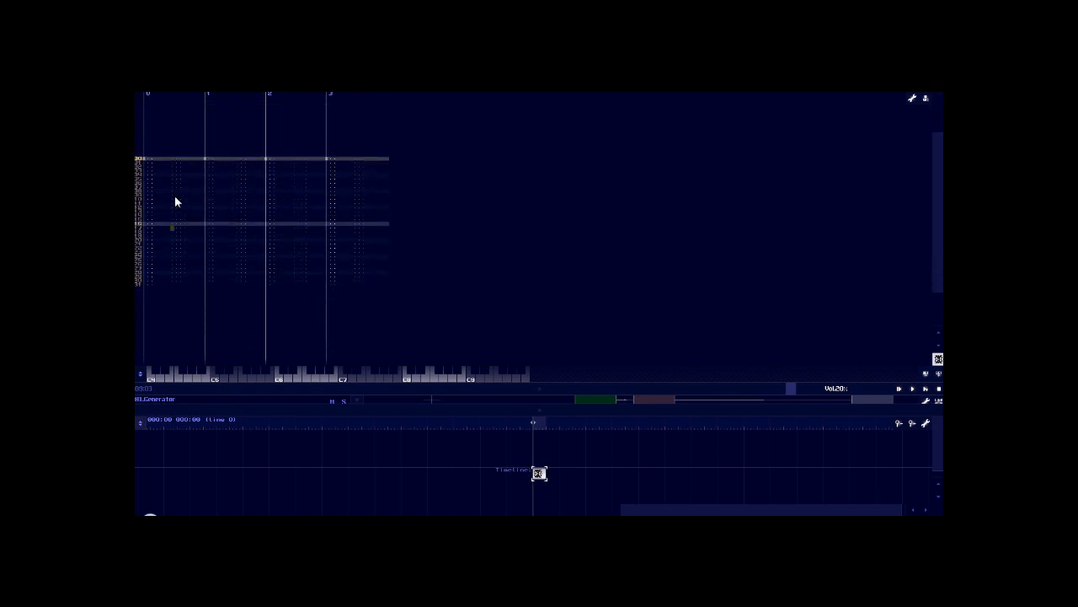
scroll(175, 202, "down", 3)
scroll(173, 200, "down", 2)
scroll(181, 181, "up", 8)
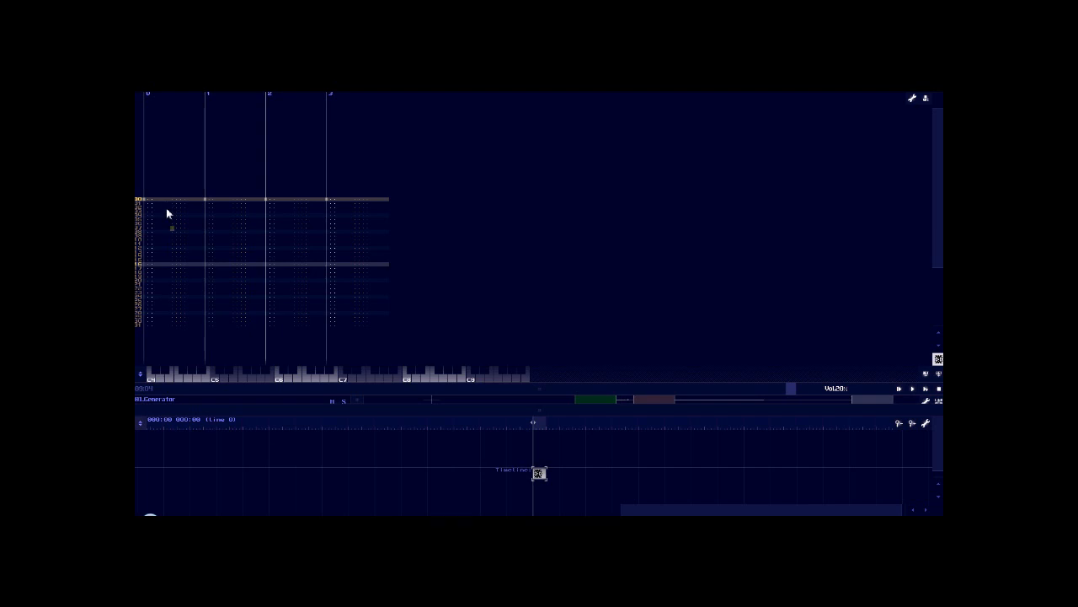
left_click(172, 227)
scroll(353, 311, "down", 2)
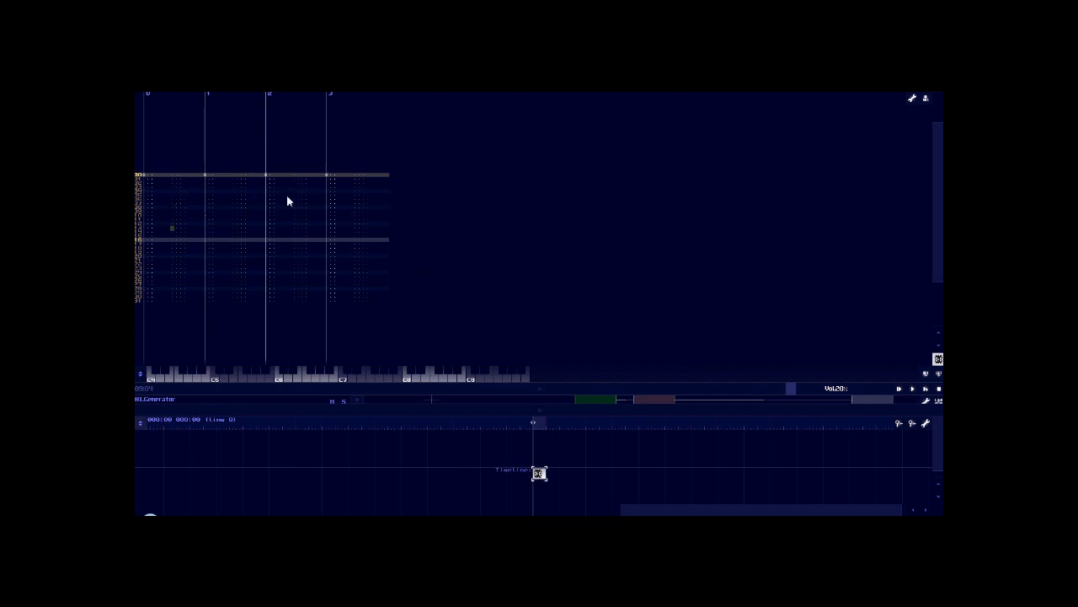
Step: Shrink the pattern editor to reveal the module view, and spread the Generator, Echo and OUT modules apart
left_click_drag(378, 390, 377, 167)
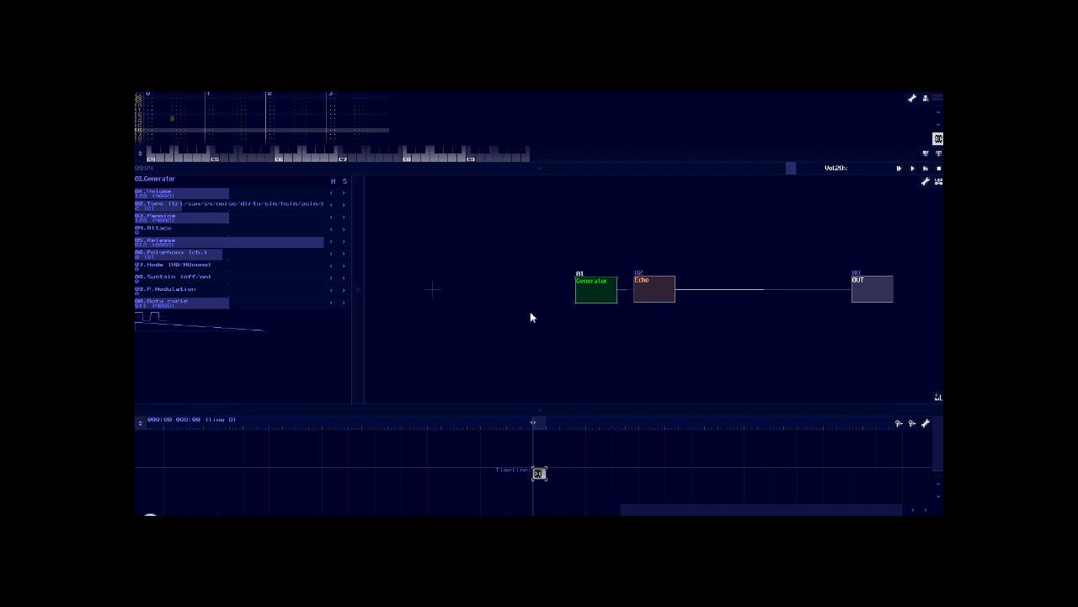
left_click_drag(599, 289, 540, 289)
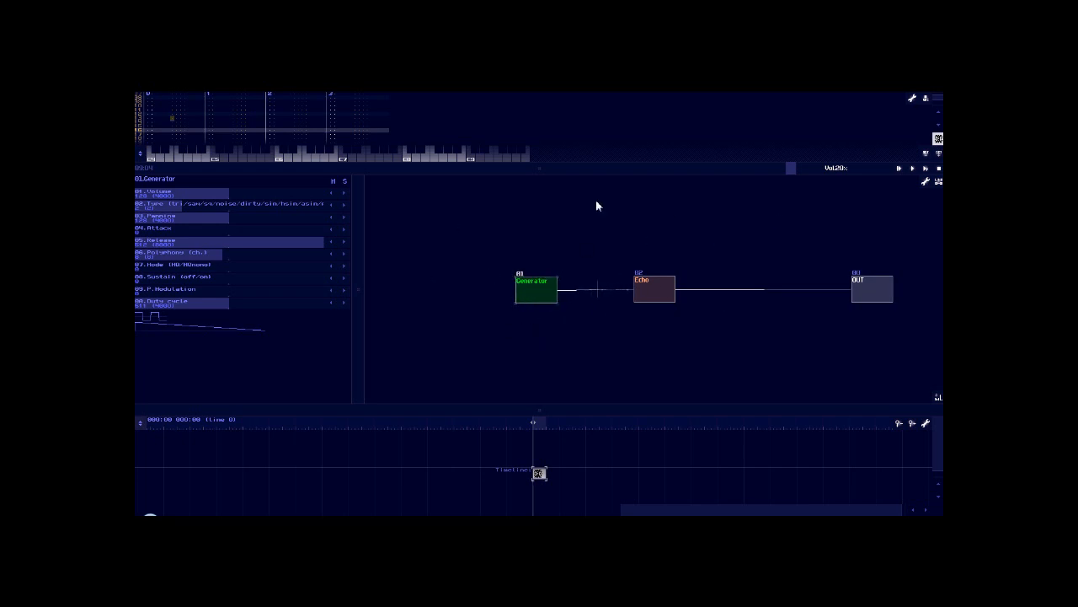
left_click_drag(539, 293, 553, 233)
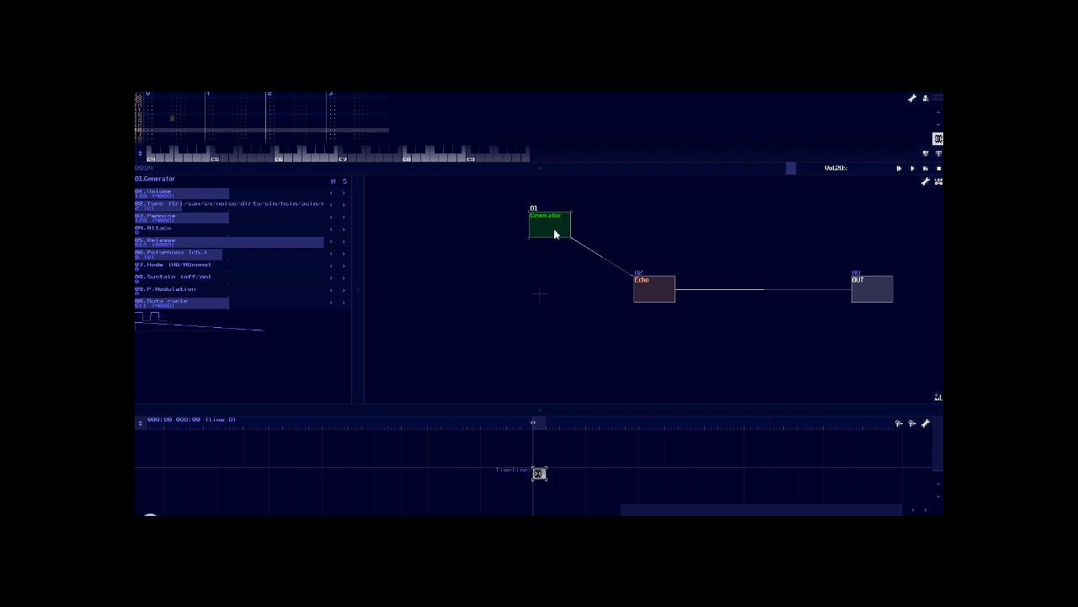
left_click_drag(853, 300, 767, 326)
left_click_drag(655, 294, 665, 354)
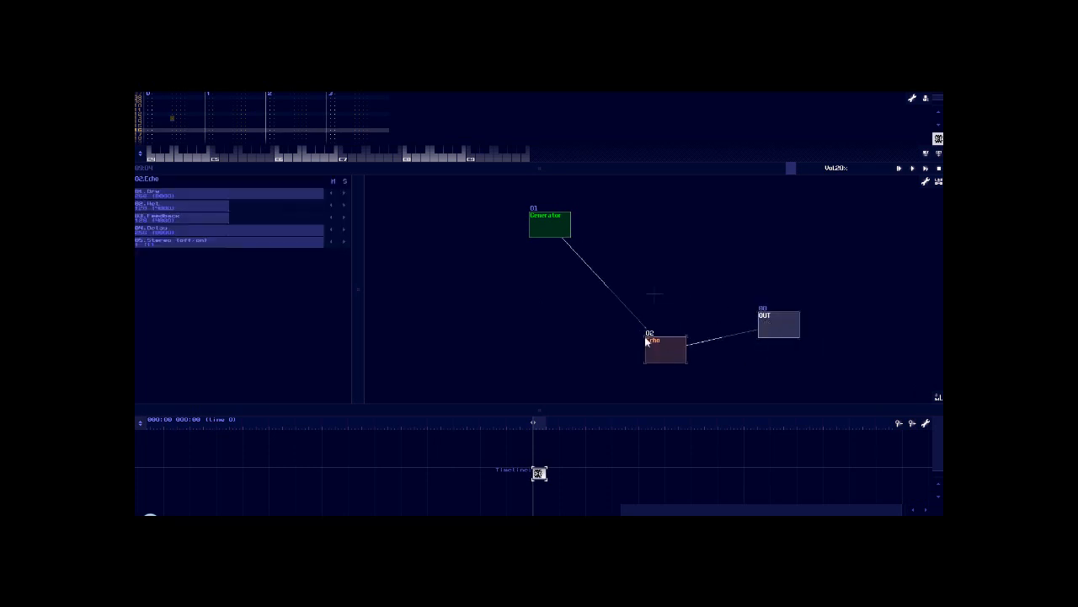
Step: Bring the Generator and Echo modules closer together and briefly play sound through the module chain
left_click_drag(561, 227, 553, 312)
mouse_move(674, 360)
left_mouse_down()
mouse_move(655, 313)
mouse_move(655, 354)
left_mouse_up()
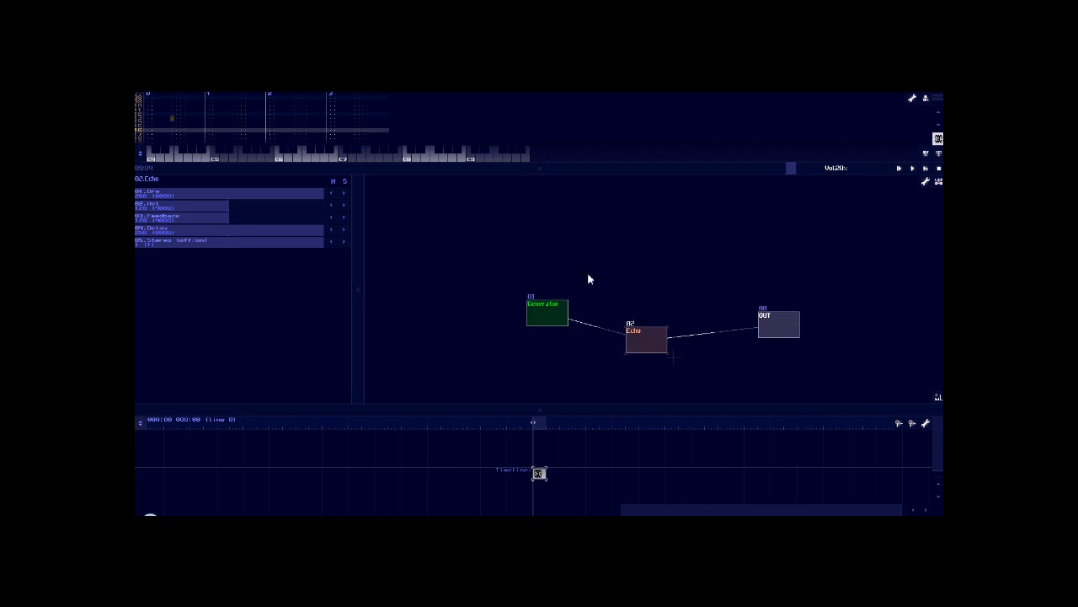
left_click_drag(536, 318, 526, 305)
key("space")
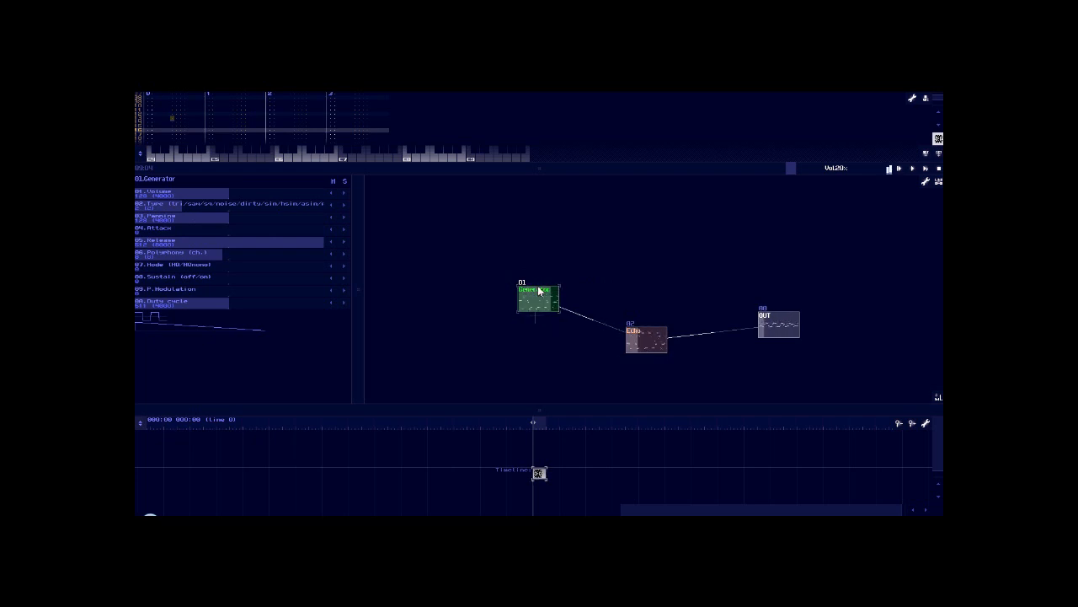
key("space")
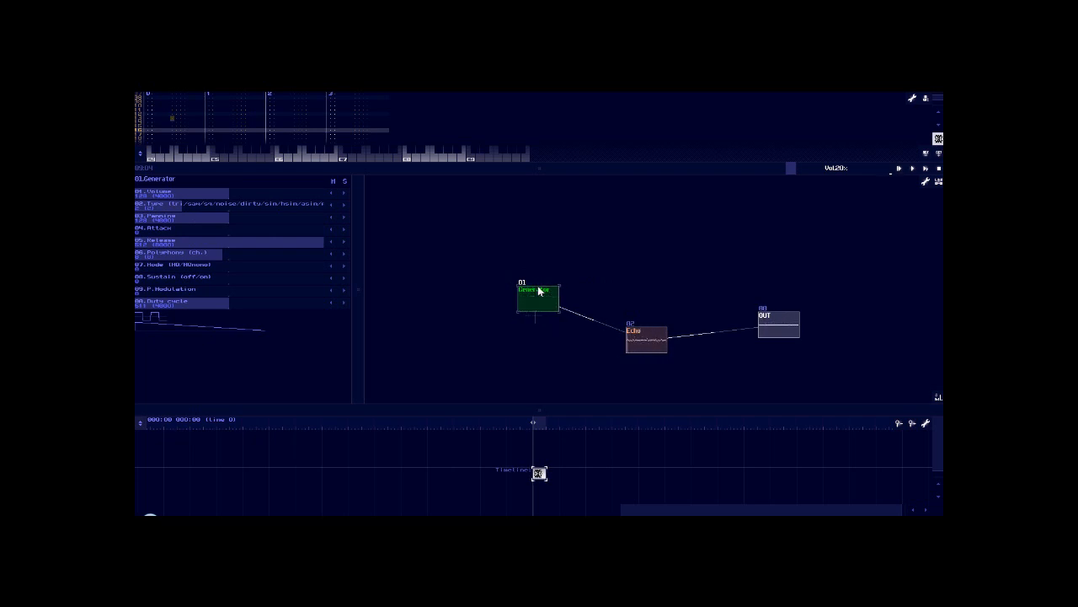
Step: Line up the Echo and OUT modules beside the Generator and widen the module controller area
left_click_drag(638, 353, 637, 326)
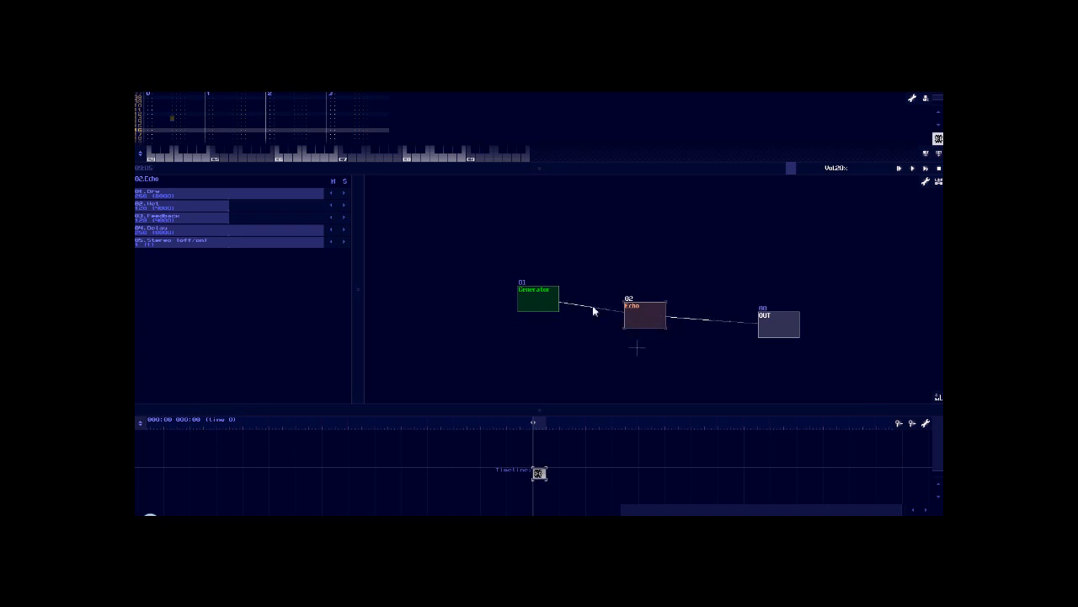
mouse_move(782, 335)
left_mouse_down()
mouse_move(778, 291)
mouse_move(773, 326)
left_mouse_up()
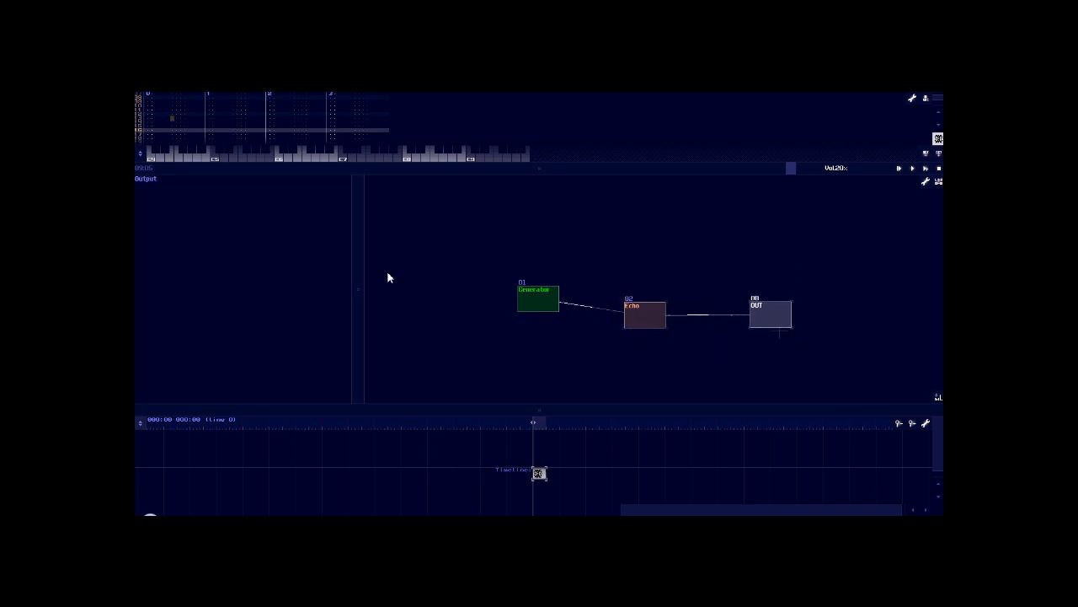
left_click_drag(356, 275, 631, 286)
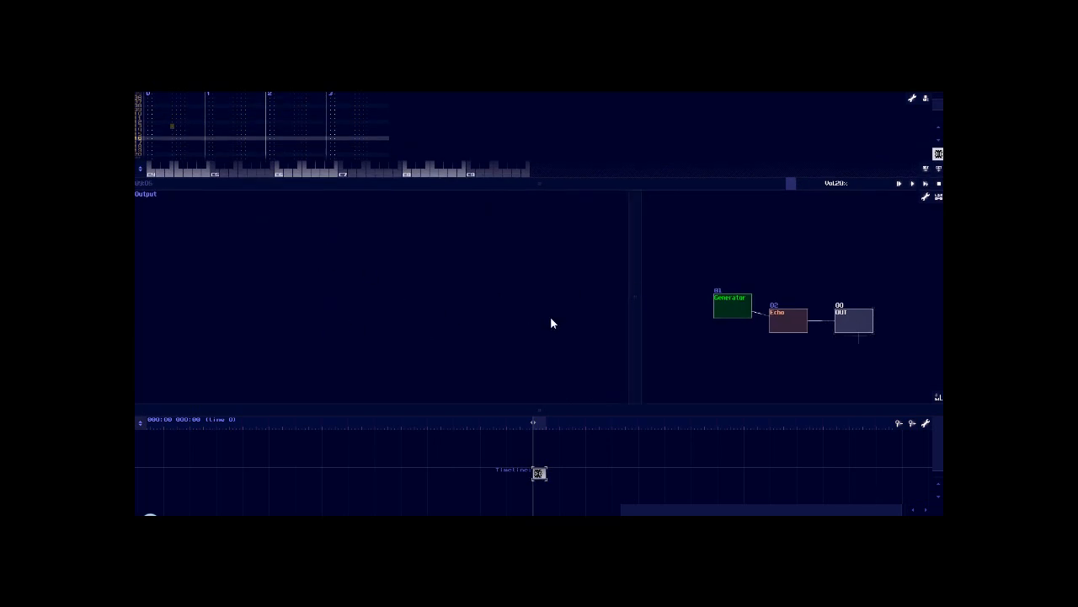
Step: Show the Echo module's controllers and audition a C6 note
left_click(785, 326)
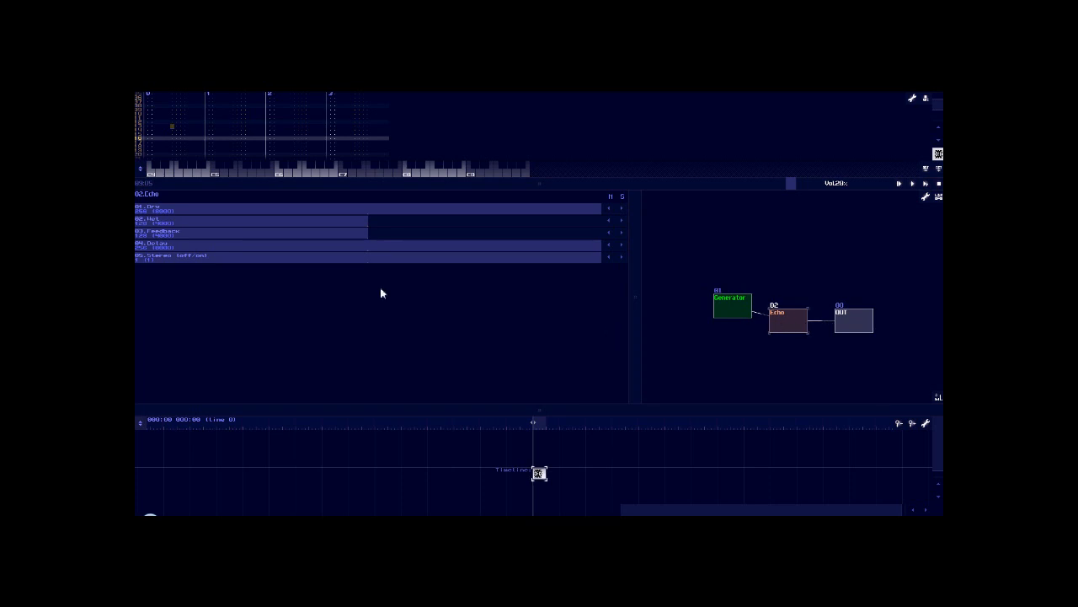
left_click(413, 226)
left_click(281, 174)
Step: Set the Generator's Type to tri (0) and audition the waveform with a C6 and an E4 note
left_click(723, 318)
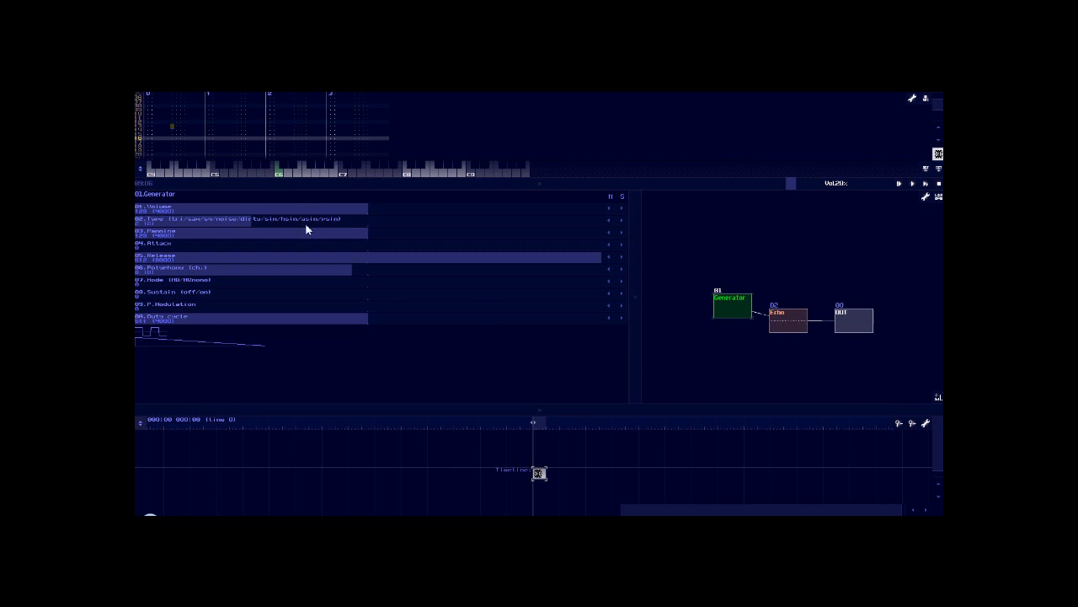
left_click_drag(307, 229, 150, 228)
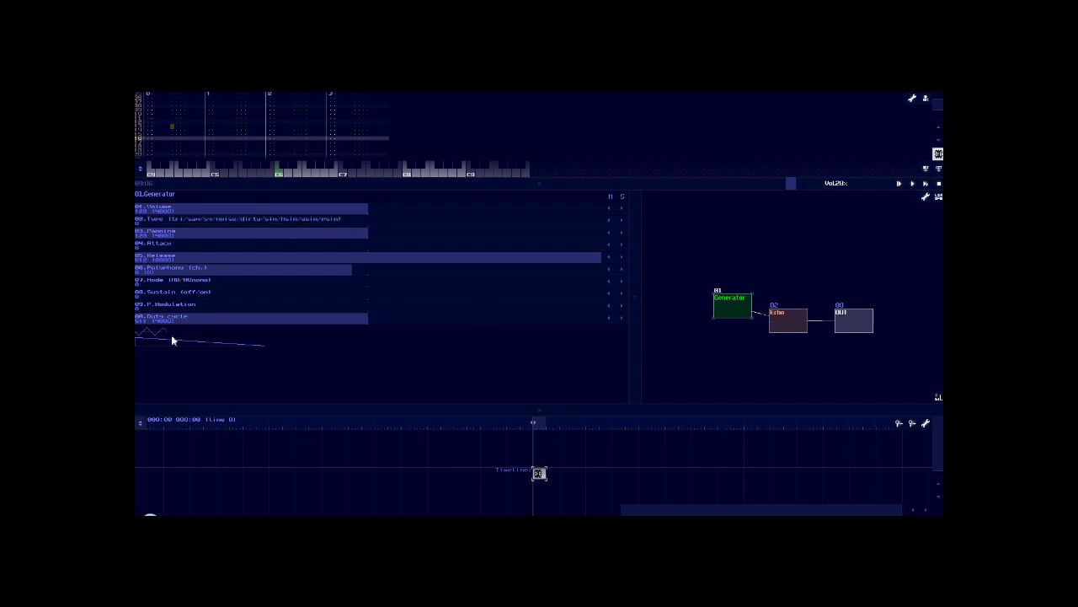
left_click(280, 175)
left_click(173, 174)
Step: Set the Generator's Attack to about 6 and Release to about 40, and turn Sustain on
left_click_drag(437, 261, 182, 249)
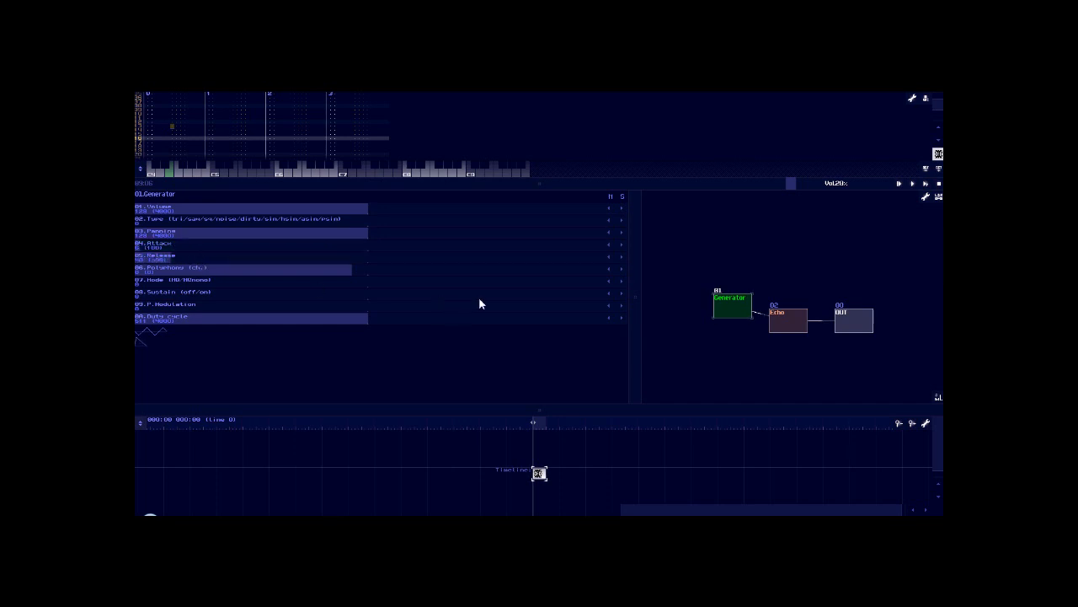
left_click(155, 295)
left_click_drag(157, 299, 428, 301)
left_click_drag(626, 303, 621, 300)
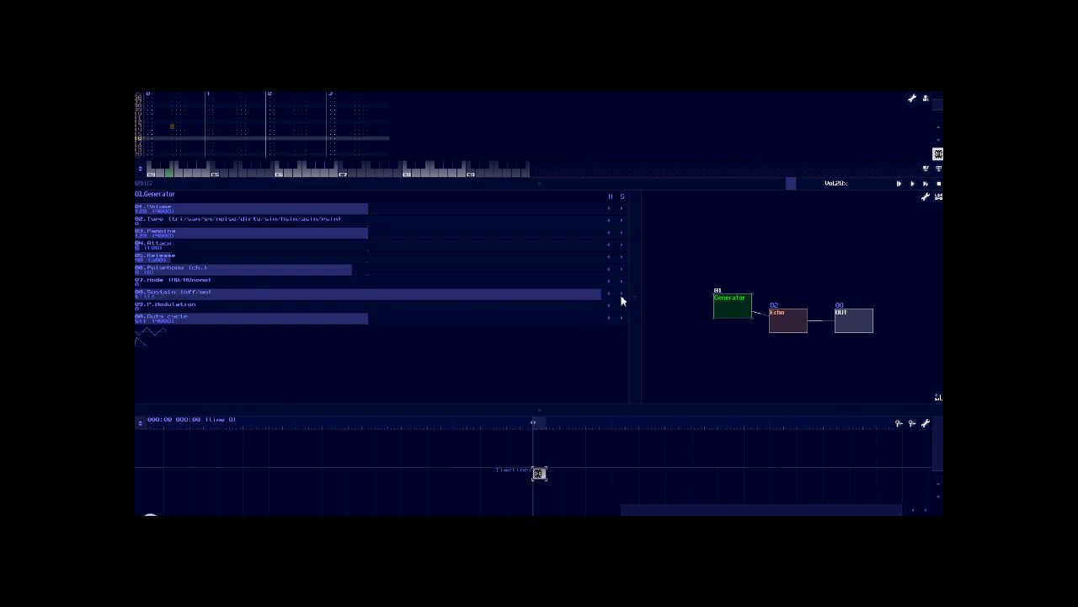
Step: Audition the triangle sound with the notes F4, D4 and G4
left_click(180, 174)
left_click(163, 175)
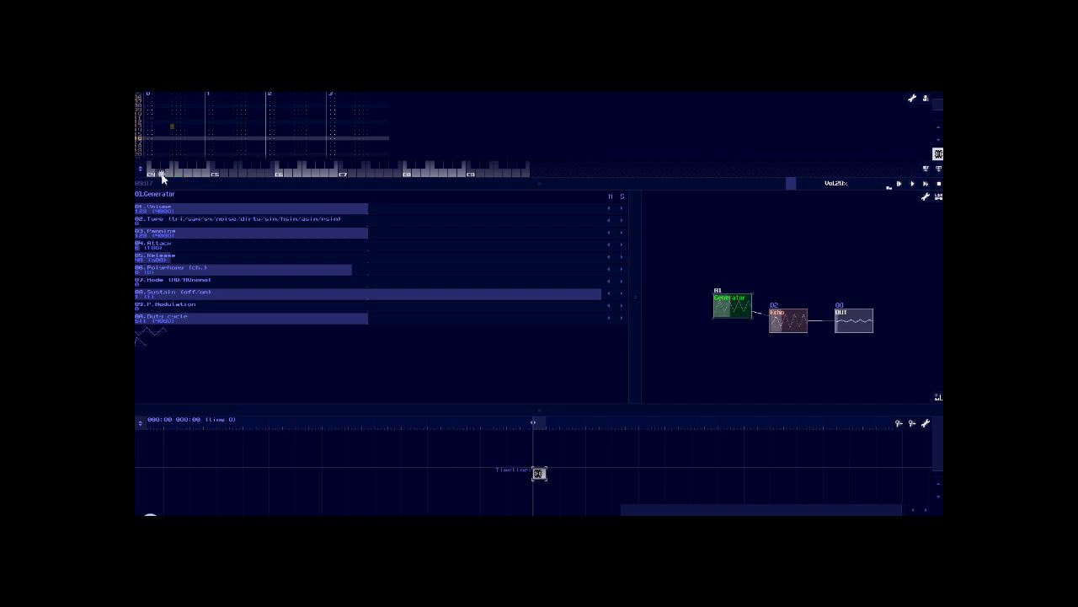
left_click(190, 175)
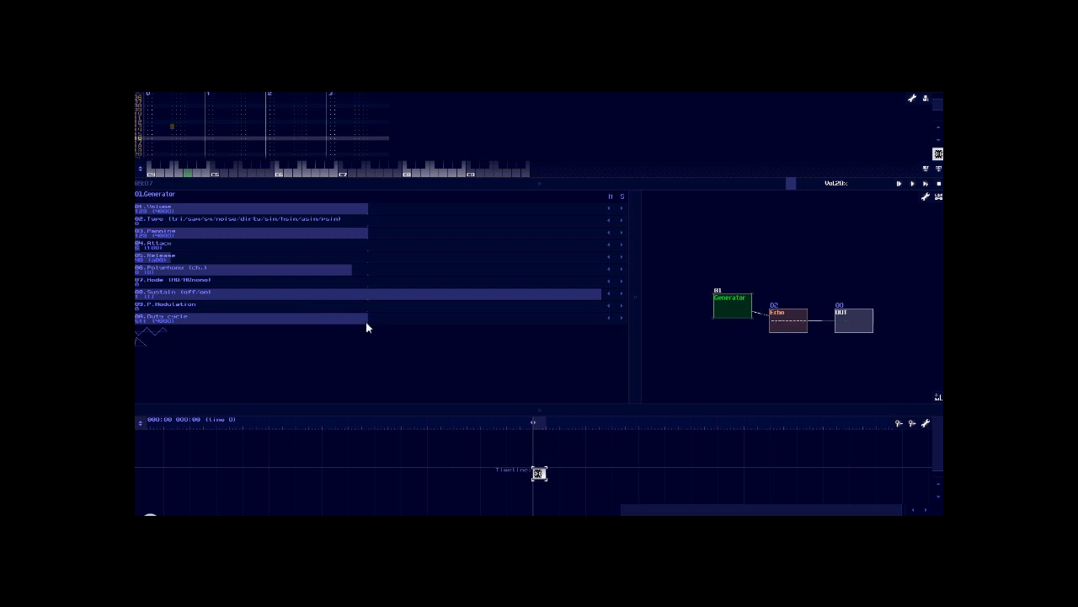
Step: Set the Generator's Type to sq (2) and audition it with a G4 note
left_click(622, 222)
left_click(622, 224)
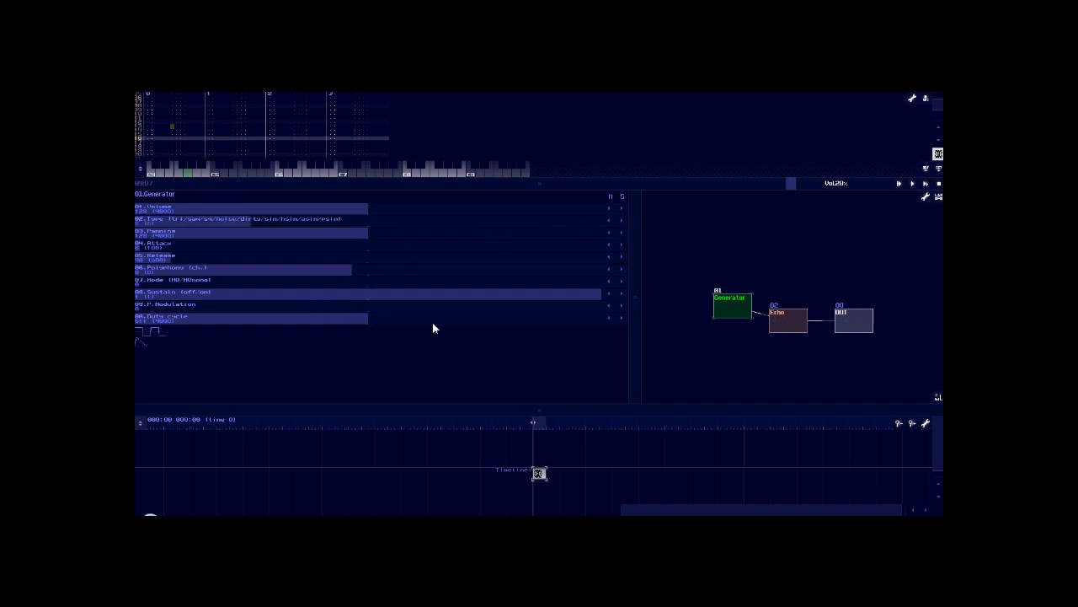
left_click(187, 173)
Step: Try the Generator's Duty cycle at about 270 and about 650 on a G4 note, and return it to 511
left_click_drag(383, 322, 281, 322)
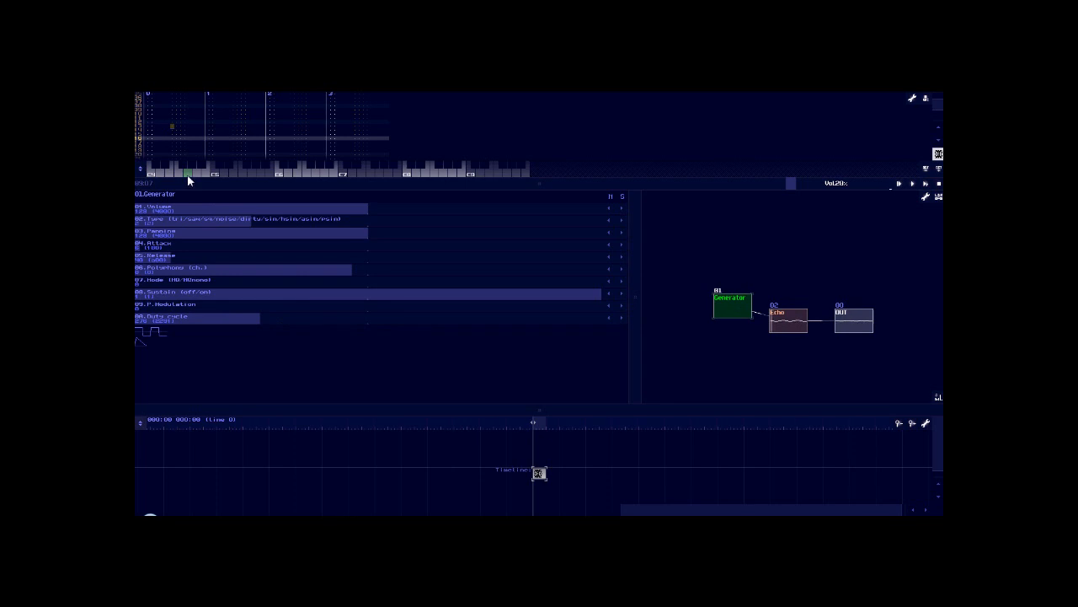
left_click(187, 174)
left_click_drag(397, 324, 438, 322)
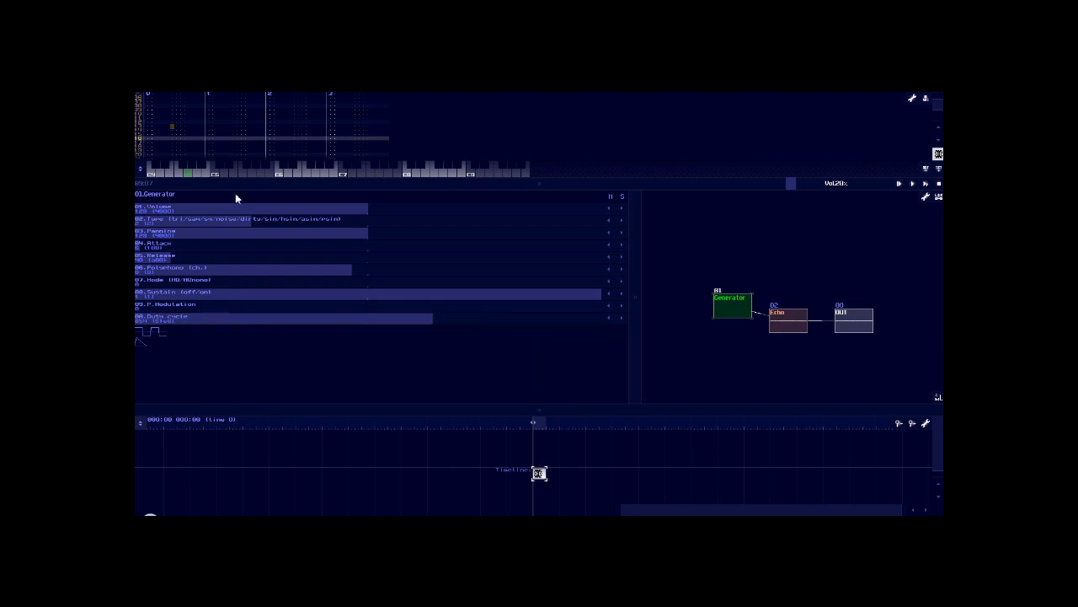
left_click(187, 175)
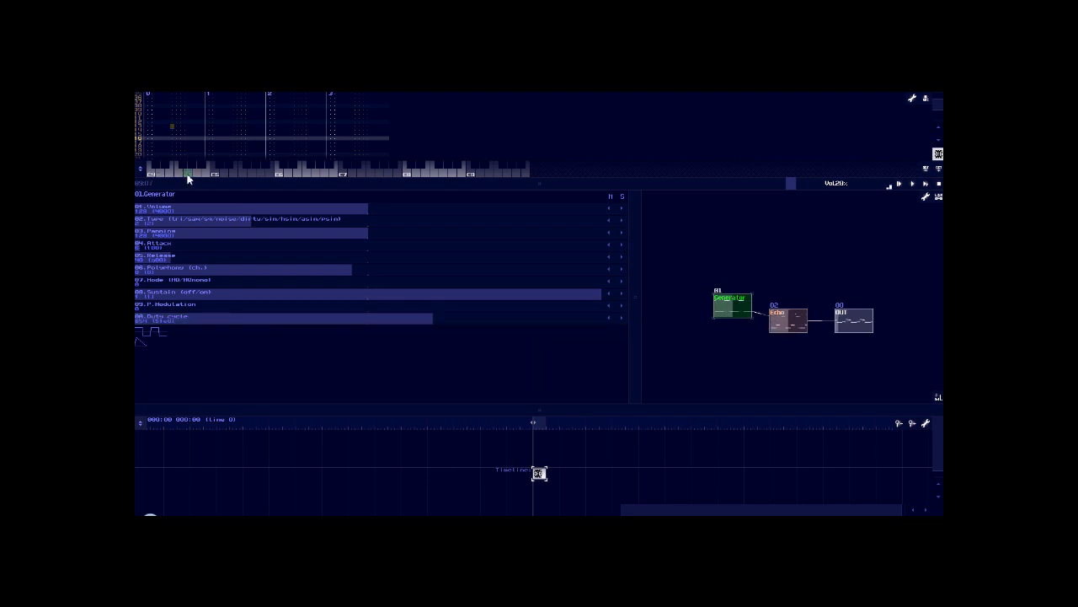
left_click_drag(440, 323, 371, 325)
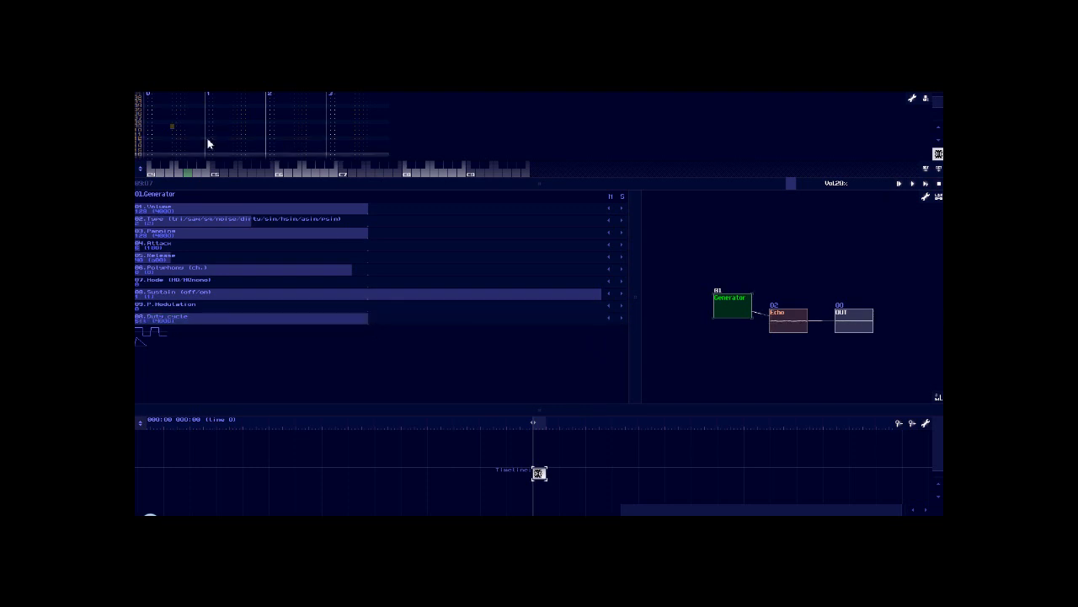
Step: Move the Generator module into a straight row with Echo and OUT
scroll(213, 131, "up", 2)
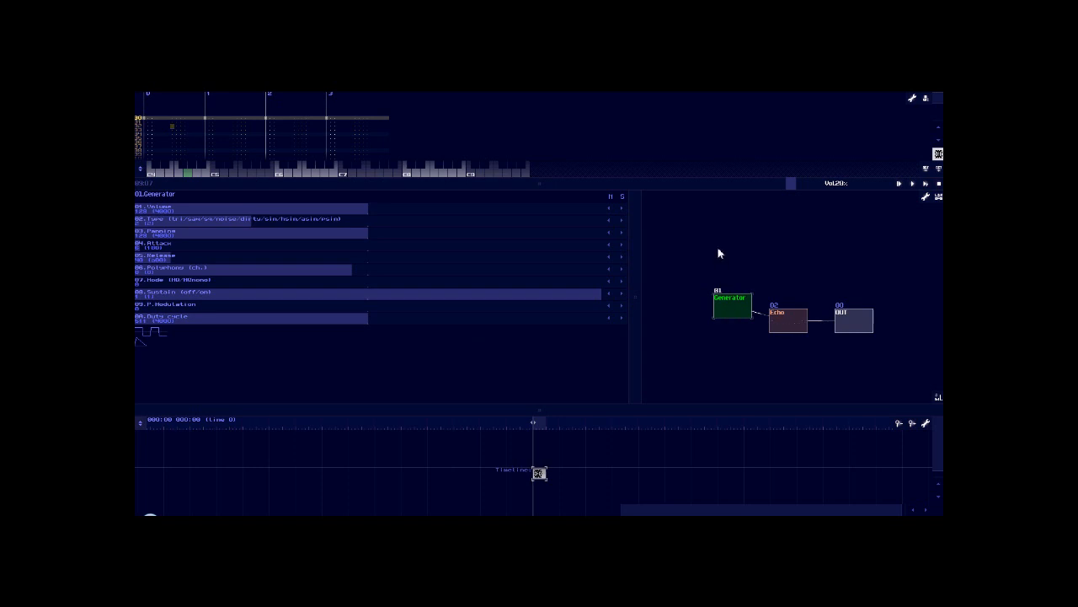
mouse_move(718, 310)
left_mouse_down()
mouse_move(684, 335)
mouse_move(724, 308)
mouse_move(709, 313)
mouse_move(714, 329)
left_mouse_up()
left_click(712, 317)
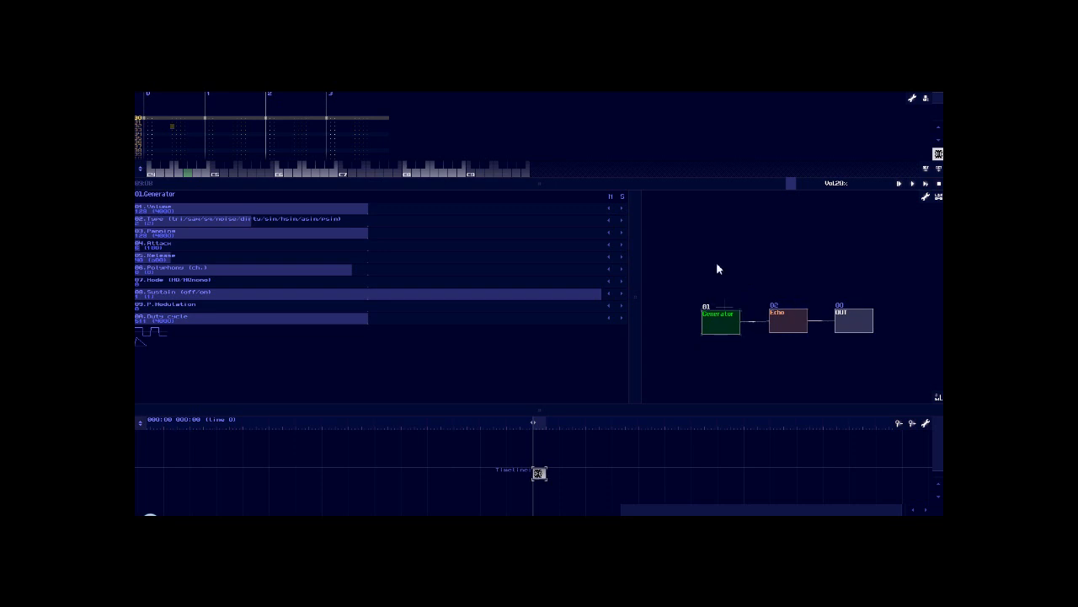
left_click_drag(711, 323, 714, 321)
Step: Set the Generator's Type to psin (8), audition low notes, and lower its Duty cycle to about 160
left_click_drag(315, 308, 268, 320)
left_click_drag(291, 222, 502, 222)
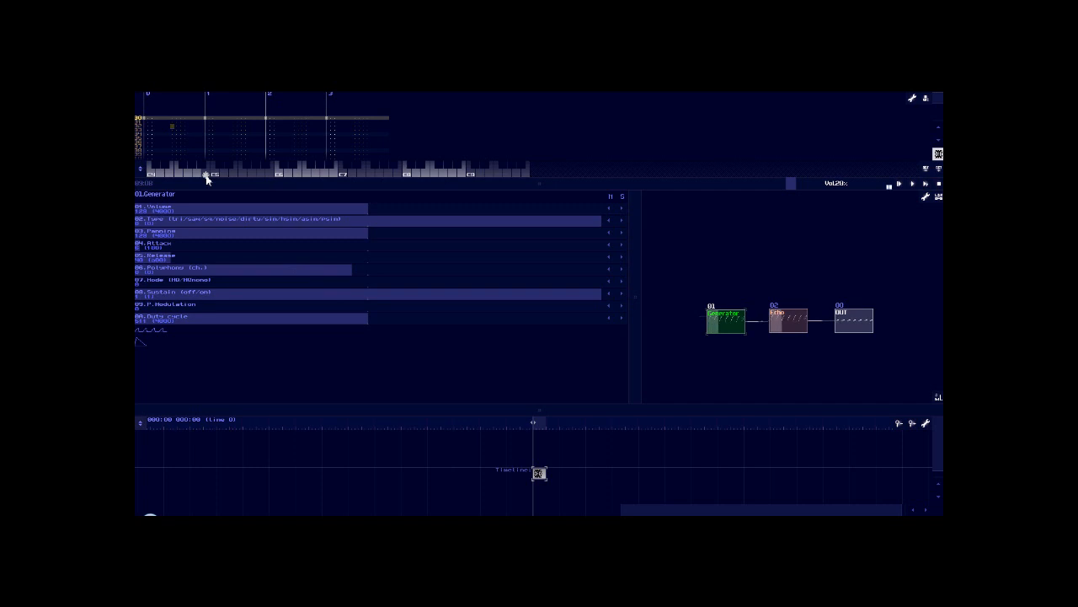
left_click(169, 174)
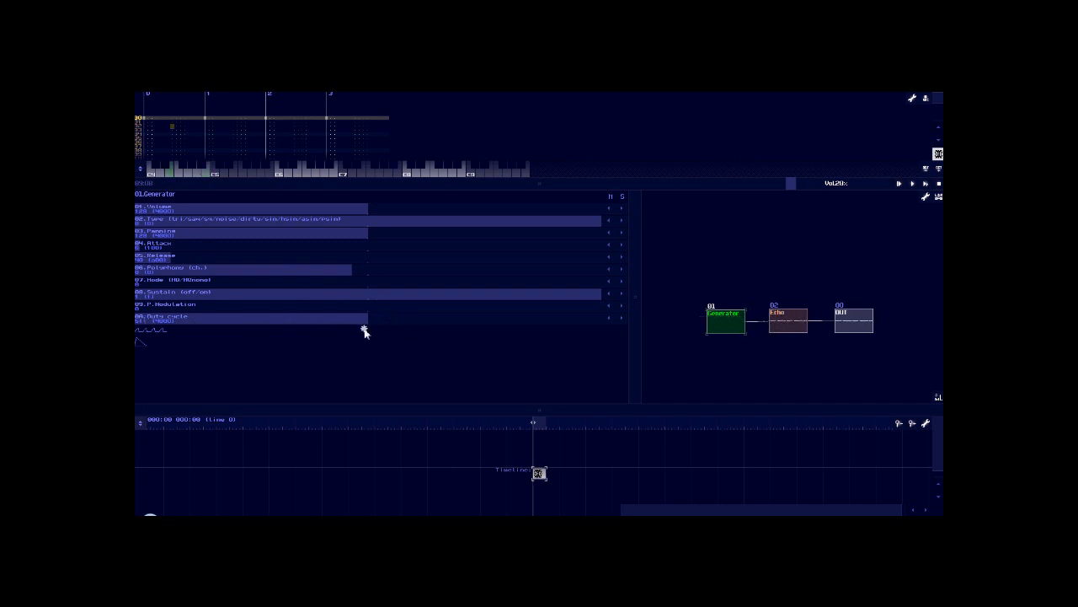
left_click_drag(384, 322, 240, 321)
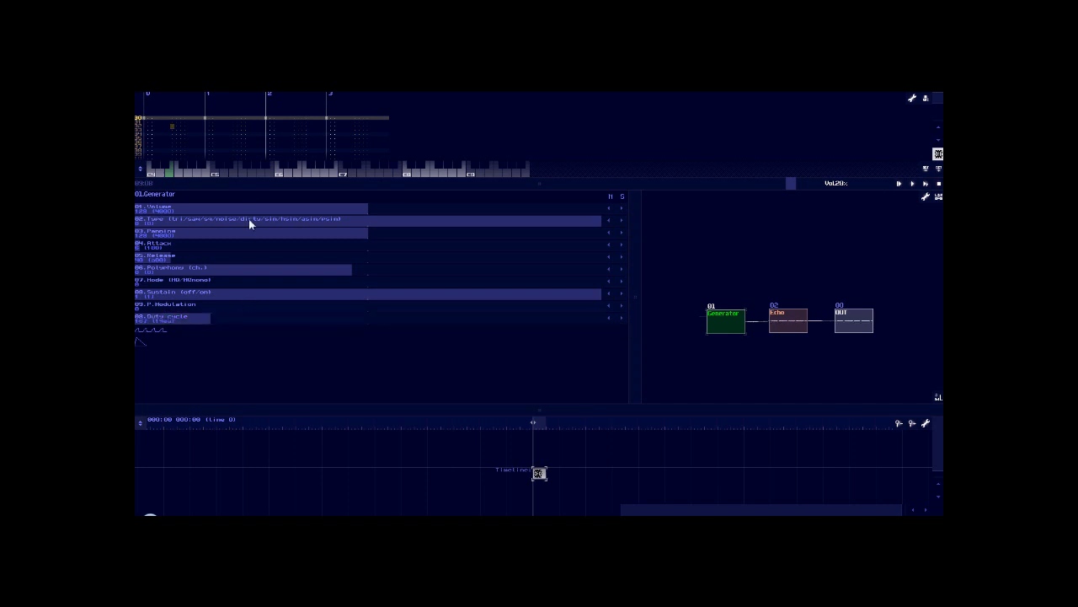
Step: Try the Generator's Duty cycle at about 830 and audition several low notes
left_click(222, 174)
left_click_drag(222, 318, 515, 320)
left_click(242, 174)
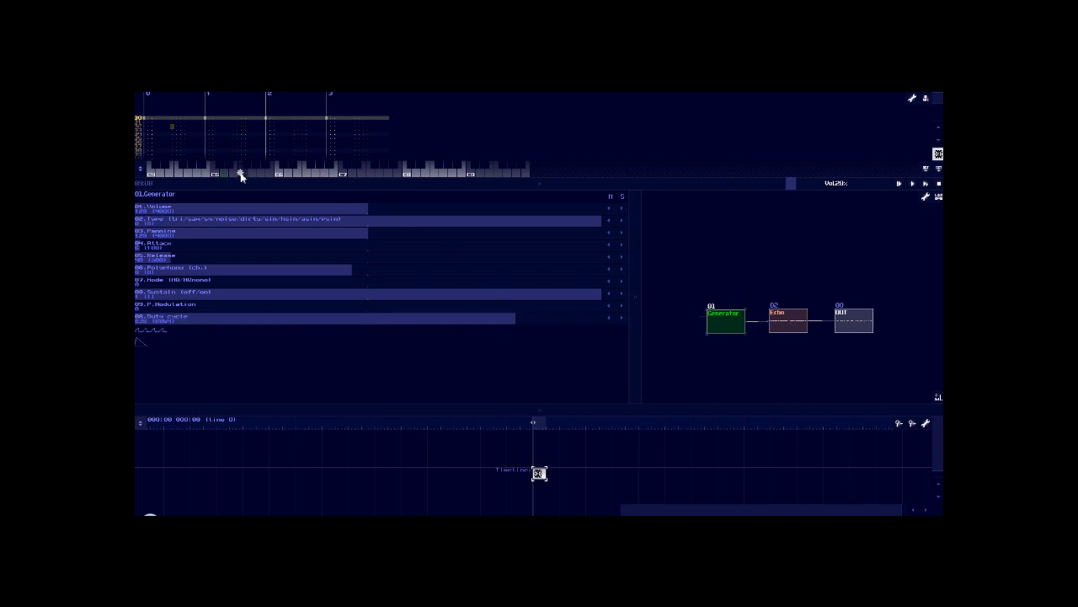
left_click(193, 176)
left_click(169, 174)
Step: Return the Generator's Duty cycle to about 511 and audition a high and a low note
left_click_drag(539, 321, 392, 323)
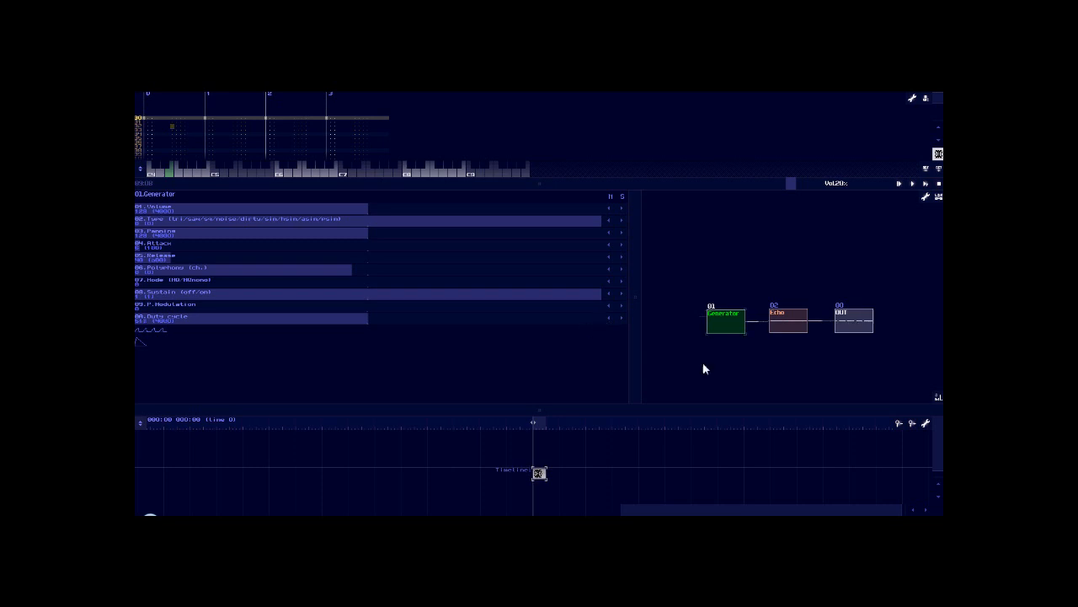
left_click(315, 174)
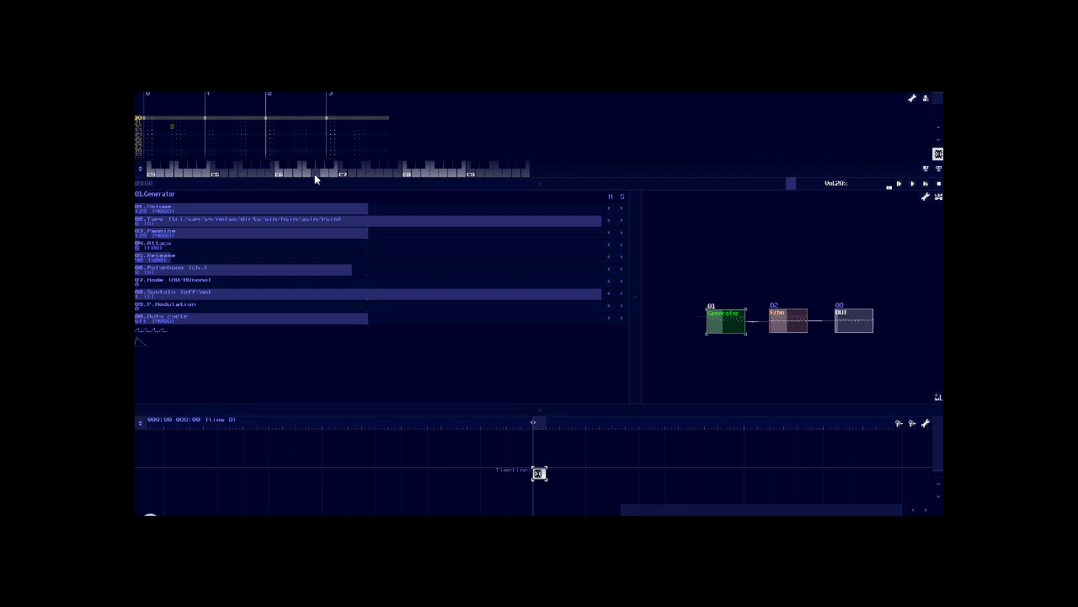
left_click(187, 174)
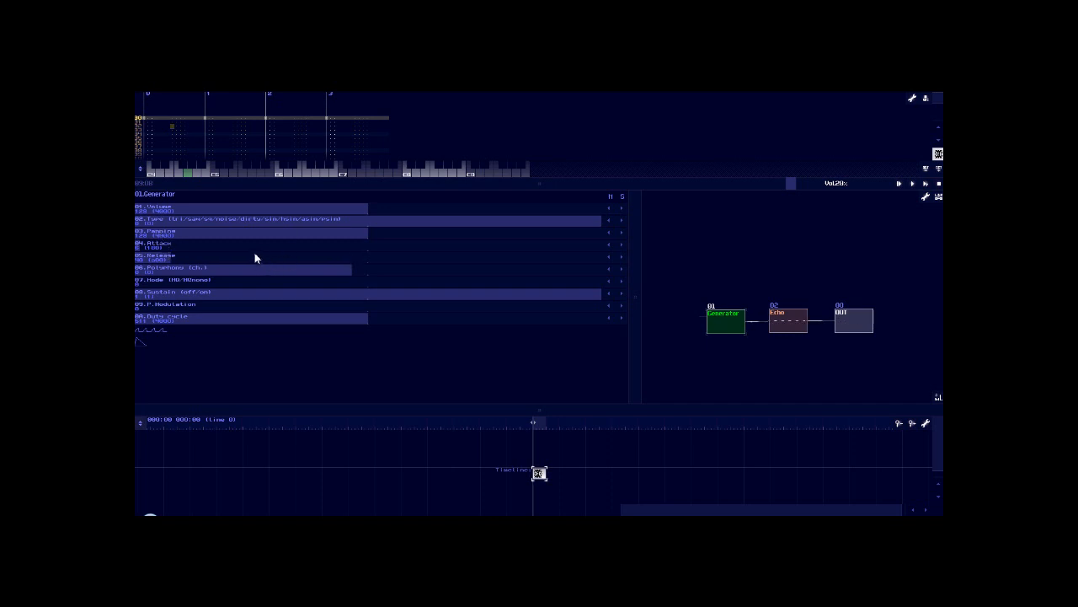
Step: Set the Generator's Attack to 0 and audition several low notes
left_click_drag(187, 248, 177, 248)
left_click(622, 248)
left_click(159, 247)
left_click(214, 174)
left_click(187, 173)
left_click(172, 176)
left_click(189, 175)
left_click(197, 175)
Step: Set the Generator's Release to 0 and audition a few low notes
left_click_drag(218, 258, 149, 258)
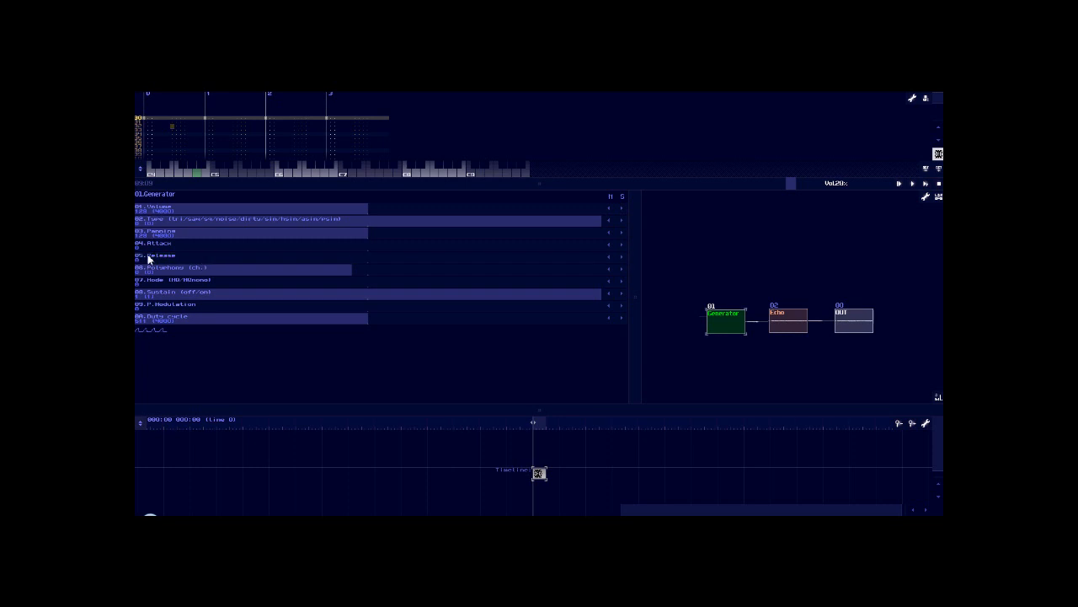
left_click(230, 174)
left_click(196, 175)
left_click(182, 174)
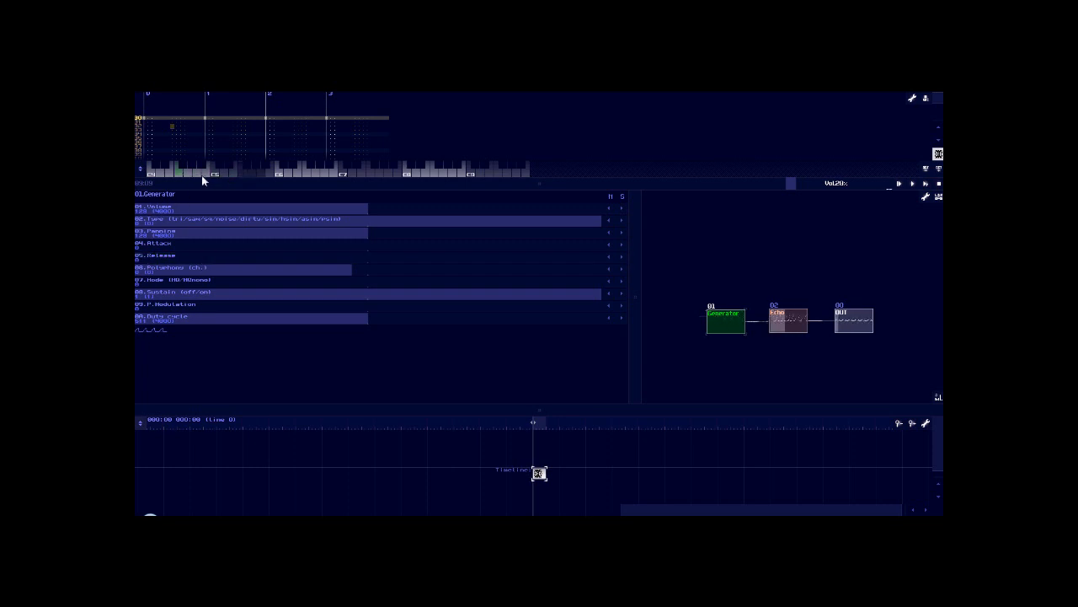
Step: Play an improvised run of notes through the Generator from the computer keyboard
key("m")
key("v")
key("c")
key("n")
key("x")
key("b")
key("v")
key("b")
key("z")
key("b")
key("z")
key("c")
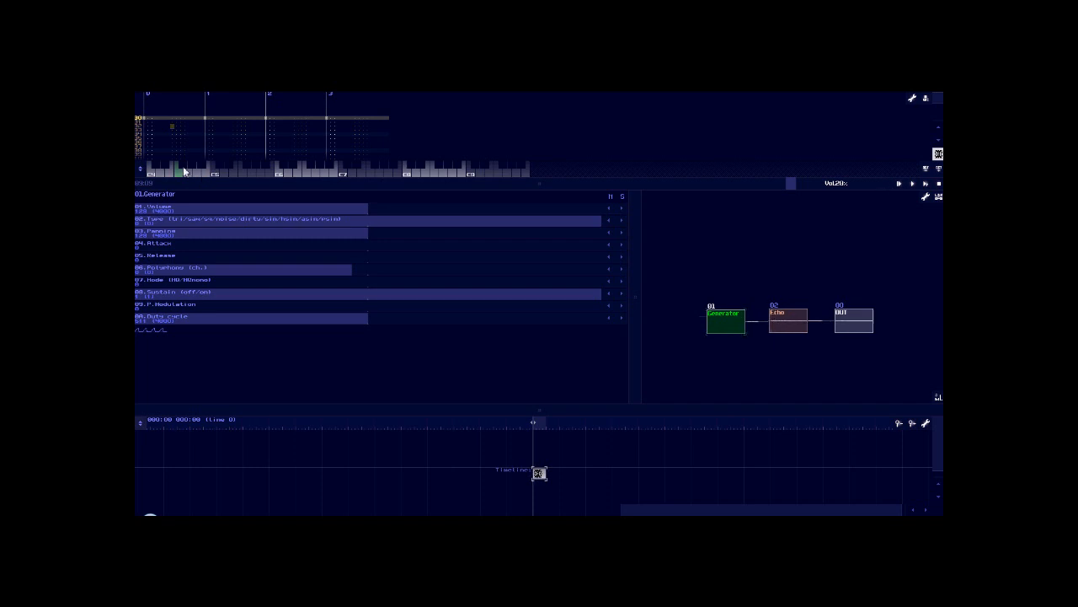
Step: Enlarge the timeline area and examine the pattern at line 0 with free space after it
left_click_drag(585, 411, 527, 321)
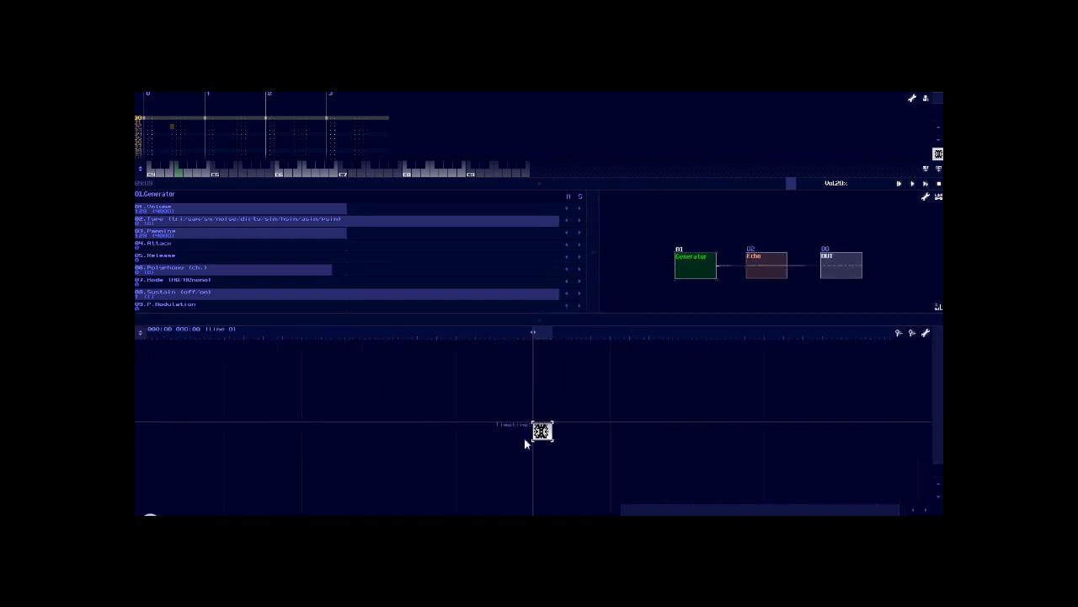
left_click_drag(644, 425, 377, 432)
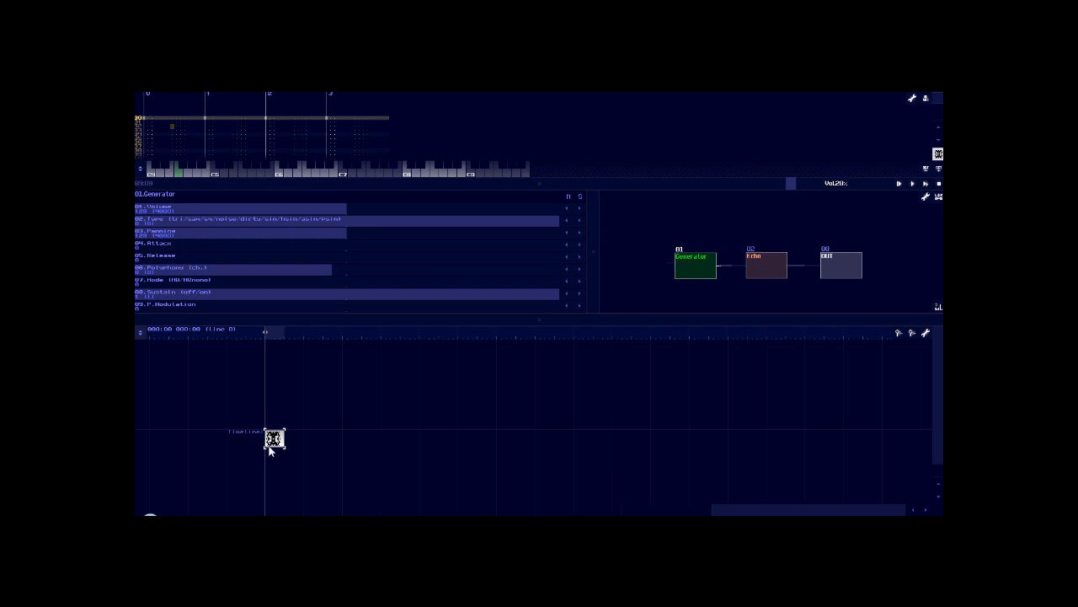
scroll(430, 433, "up", 2)
scroll(261, 440, "down", 1)
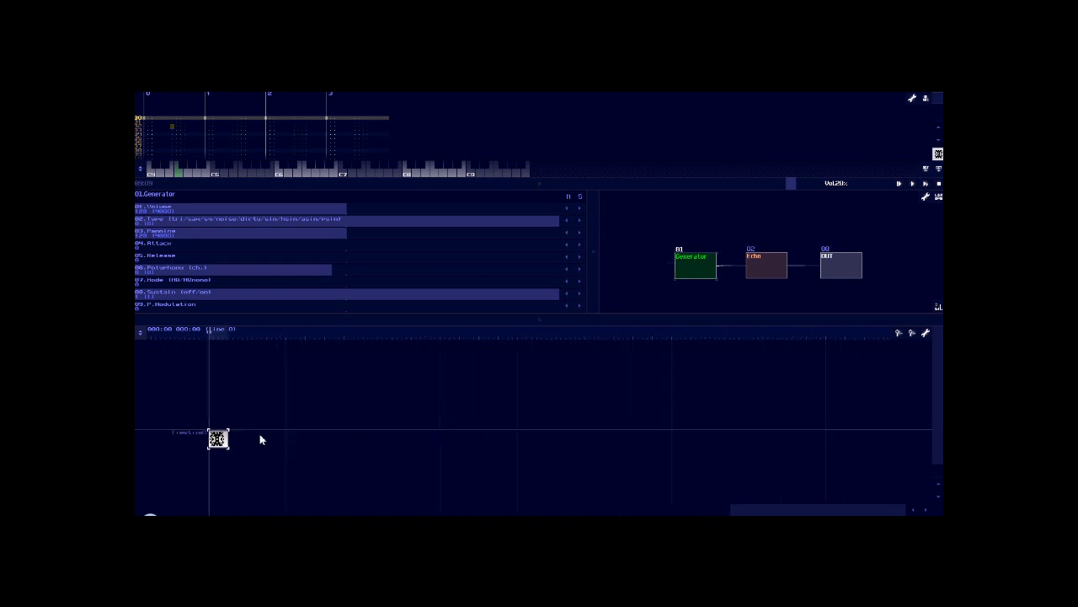
scroll(261, 439, "up", 3)
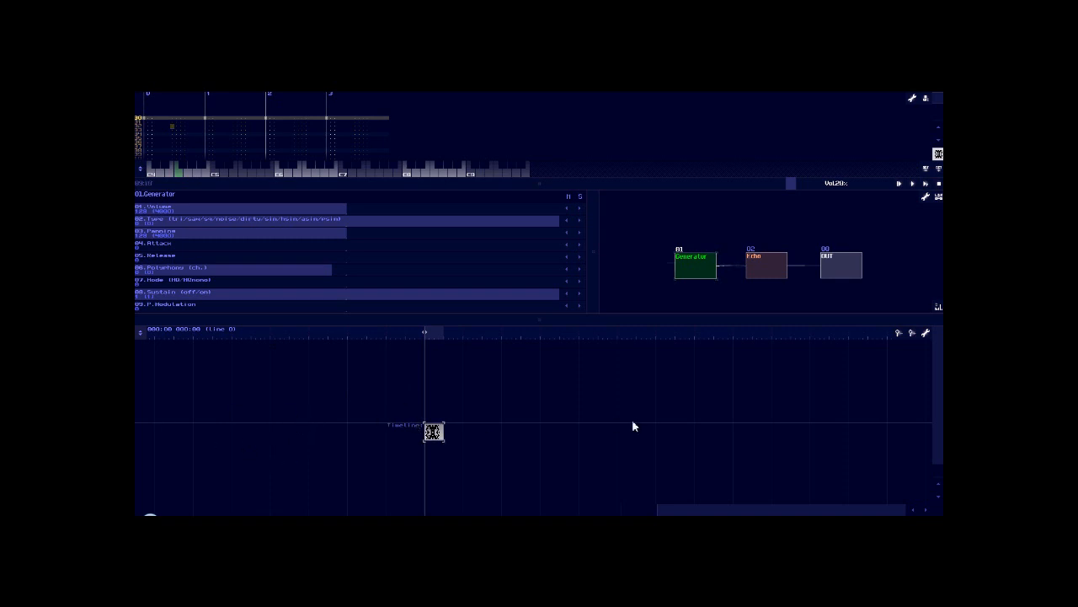
left_click_drag(628, 414, 392, 419)
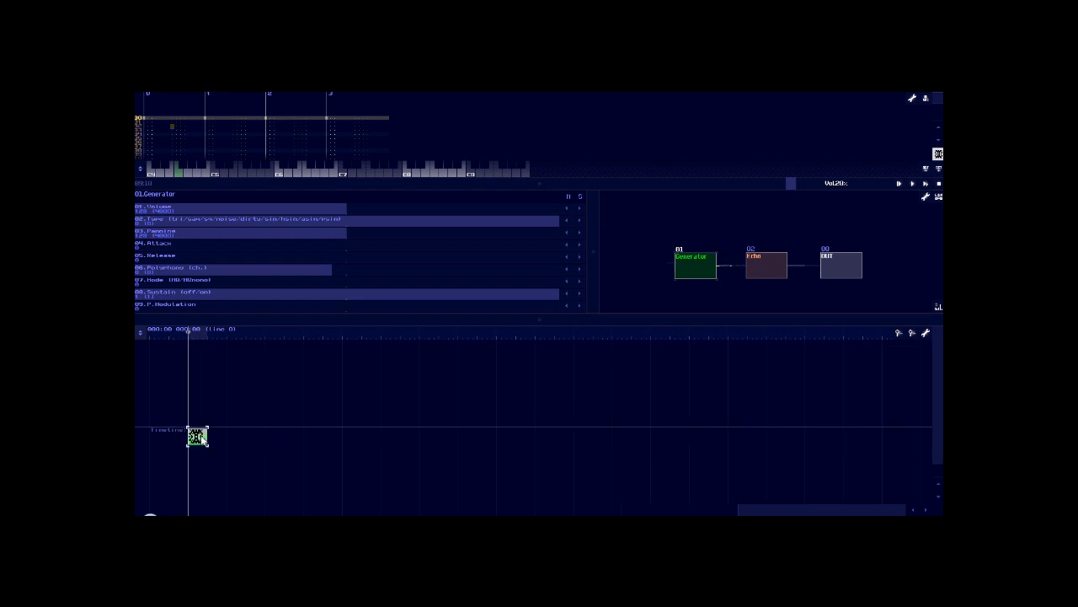
Step: Set the pattern's number of lines to 64 and enlarge the pattern editor area
right_click(401, 131)
left_click(436, 146)
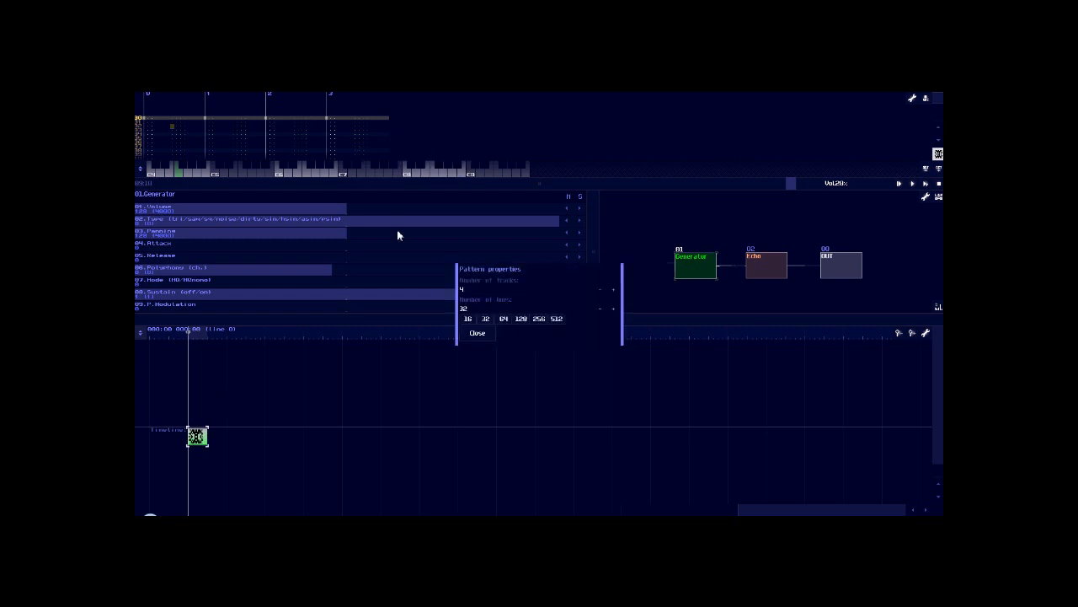
left_click(504, 319)
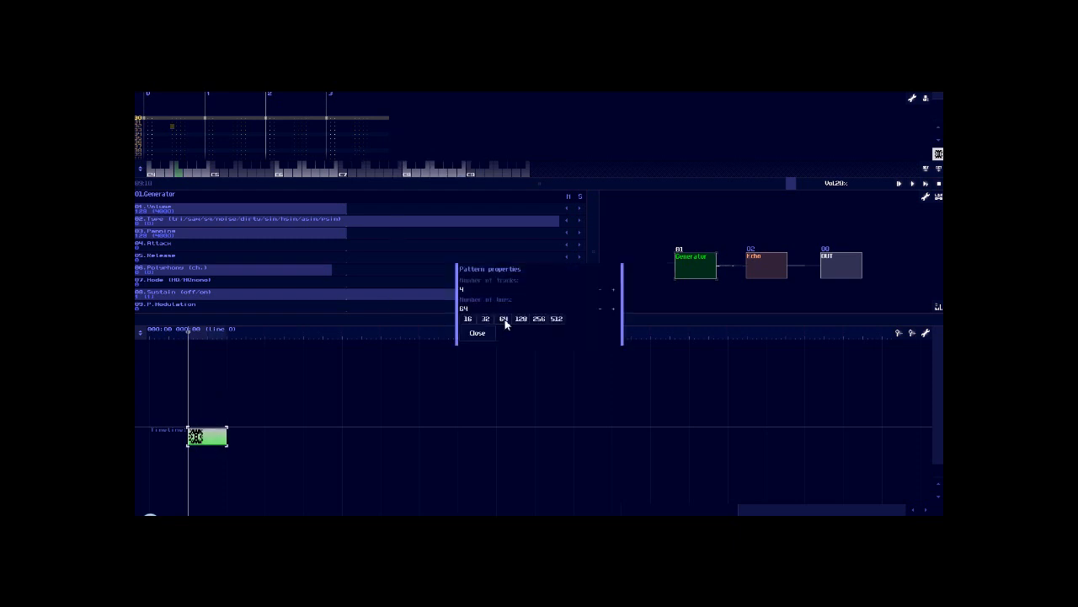
left_click(478, 333)
left_click_drag(623, 185, 663, 239)
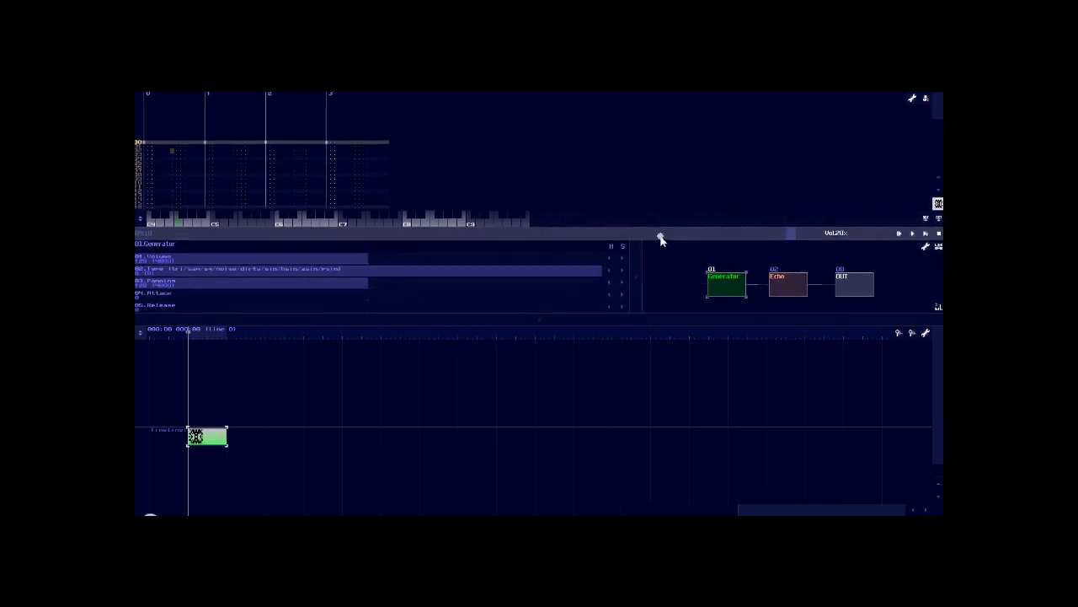
Step: Rename the Generator module as Lead and set its Type to saw (1)
double_click(715, 287)
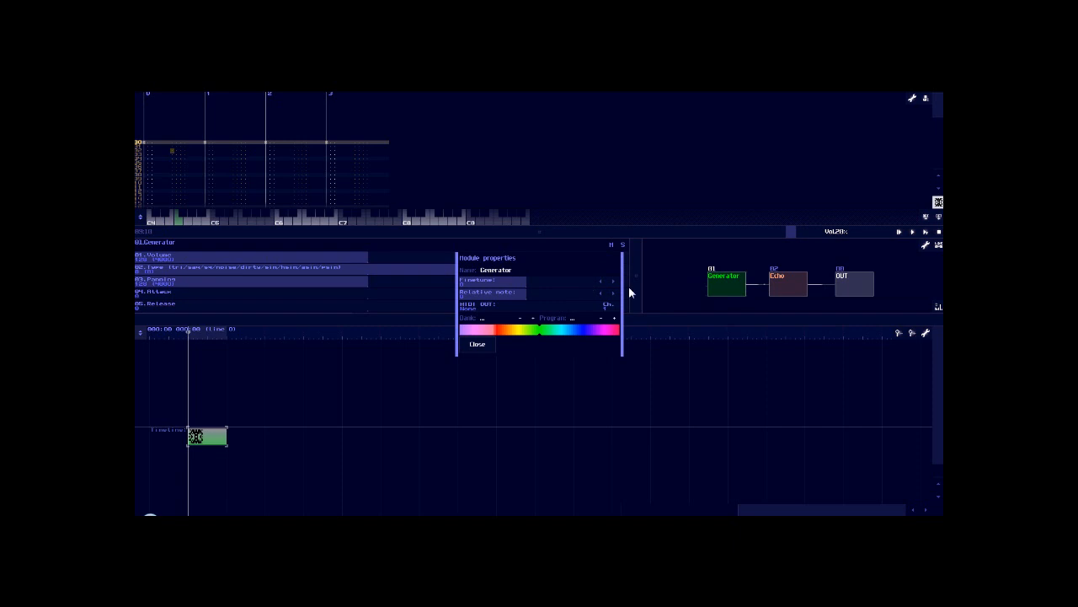
left_click(520, 272)
key("BackSpace")
key("BackSpace")
key("BackSpace")
key("BackSpace")
key("BackSpace")
key("BackSpace")
key("BackSpace")
key("BackSpace")
key("BackSpace")
type("Lead")
left_click(477, 345)
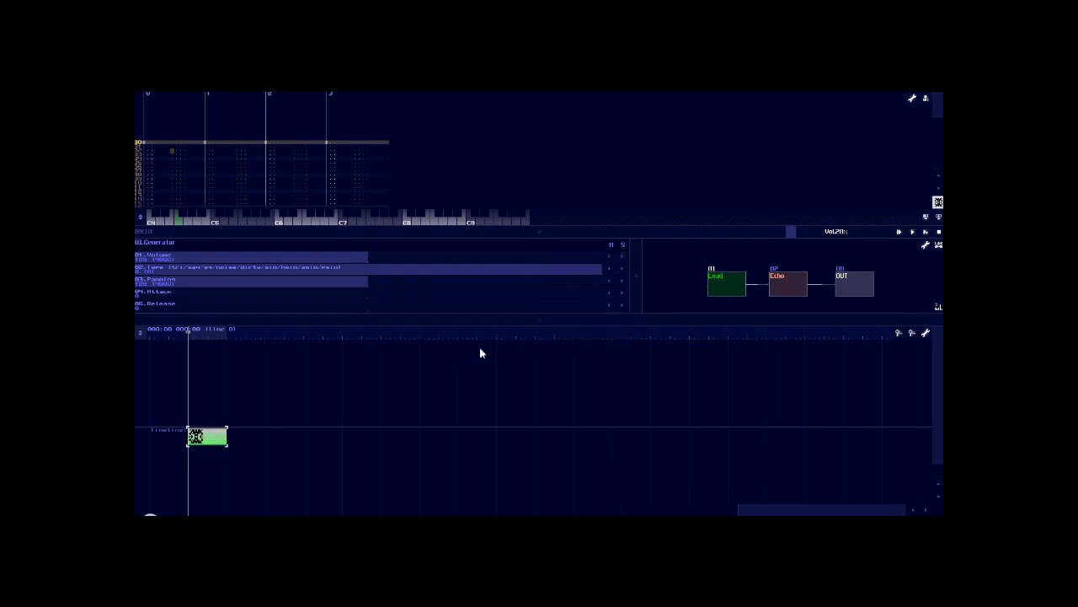
left_click_drag(560, 273, 166, 274)
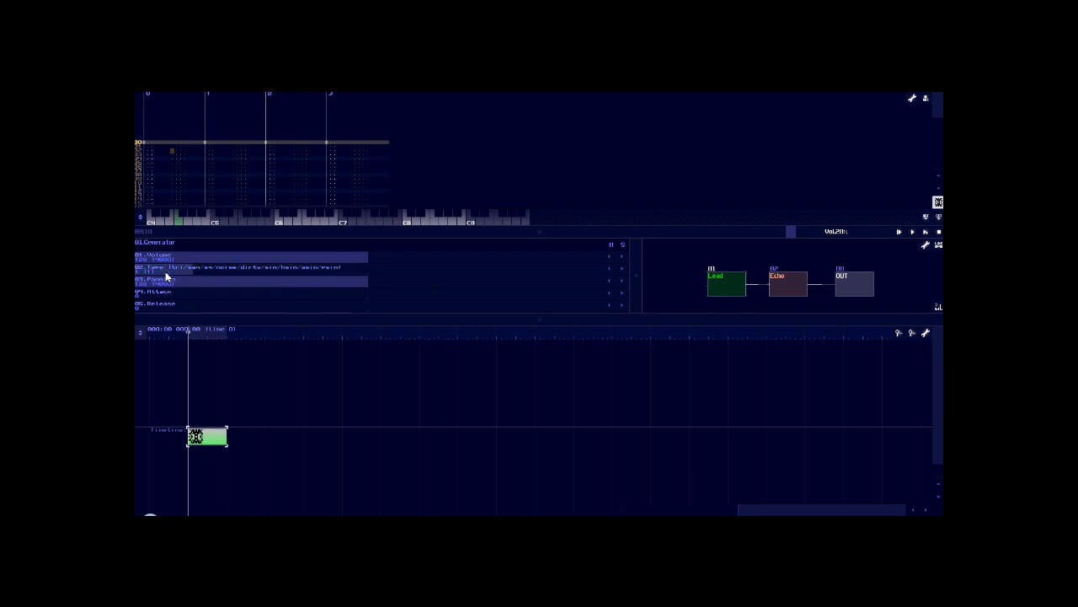
Step: Change the Echo module's color to yellow in its module properties
double_click(778, 284)
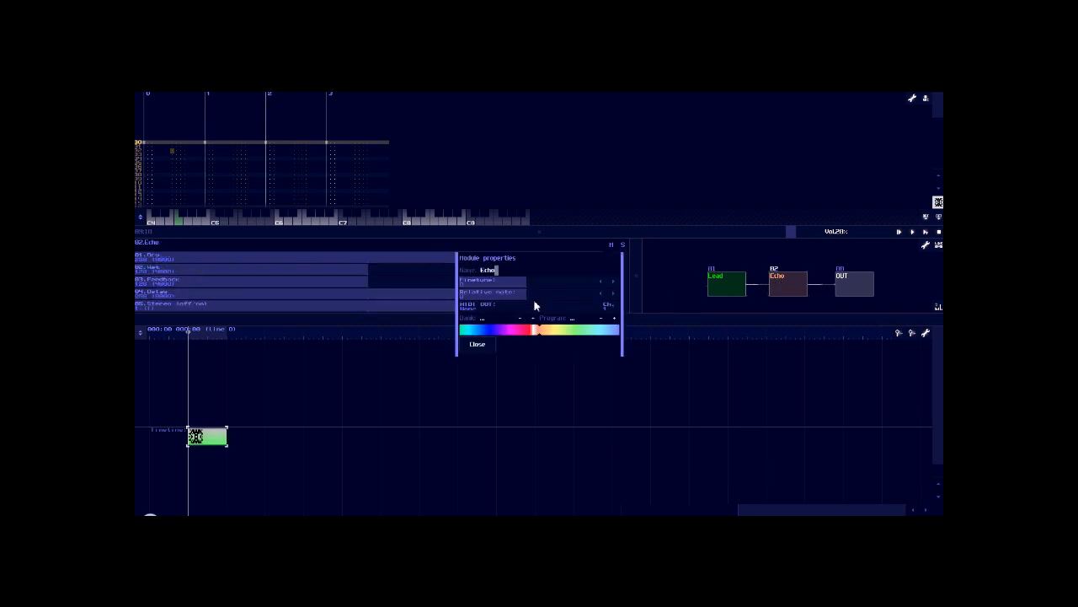
left_click_drag(532, 334, 630, 339)
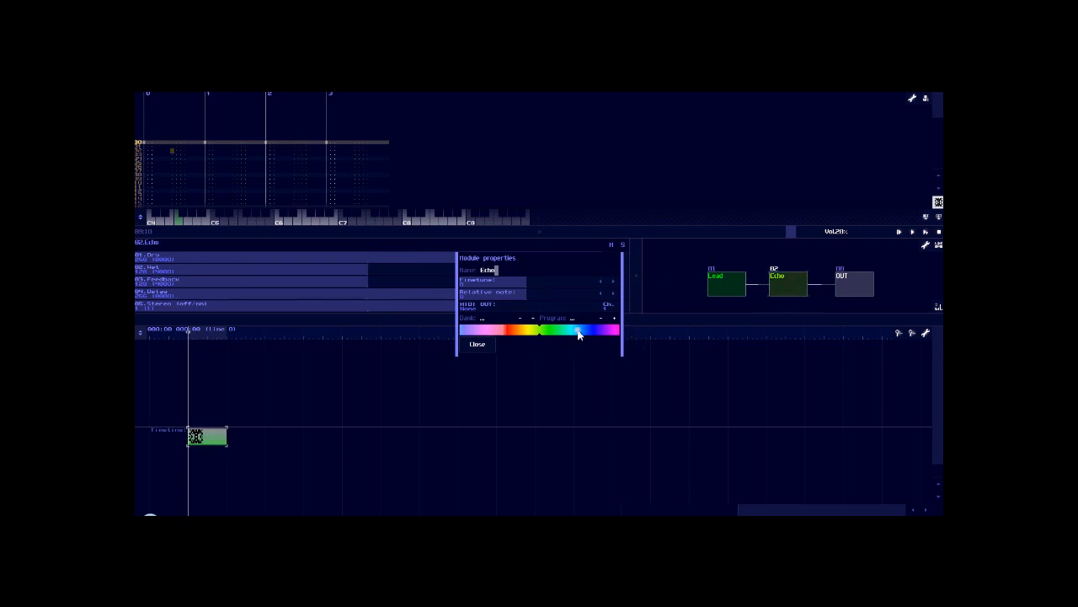
left_click_drag(579, 334, 587, 335)
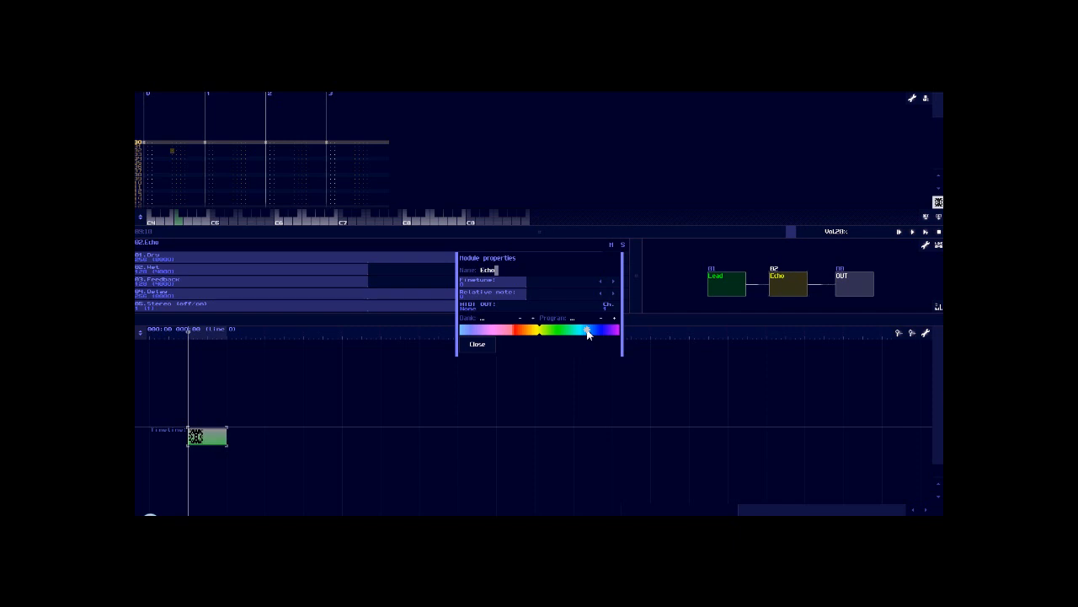
left_click(479, 347)
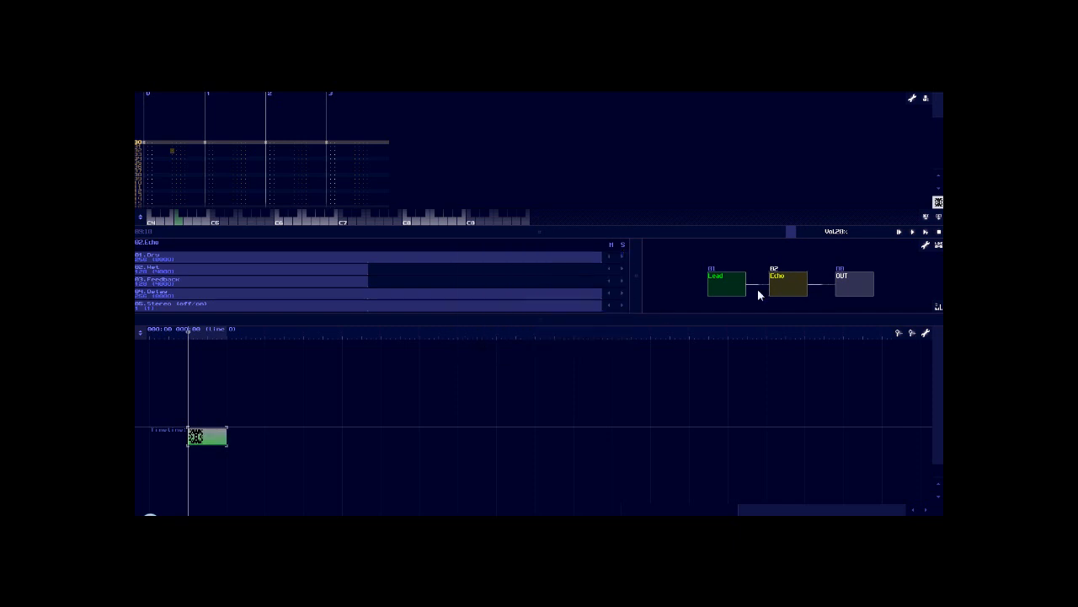
Step: Change the OUT module's color to blue in its module properties
double_click(853, 290)
left_click_drag(544, 334, 603, 334)
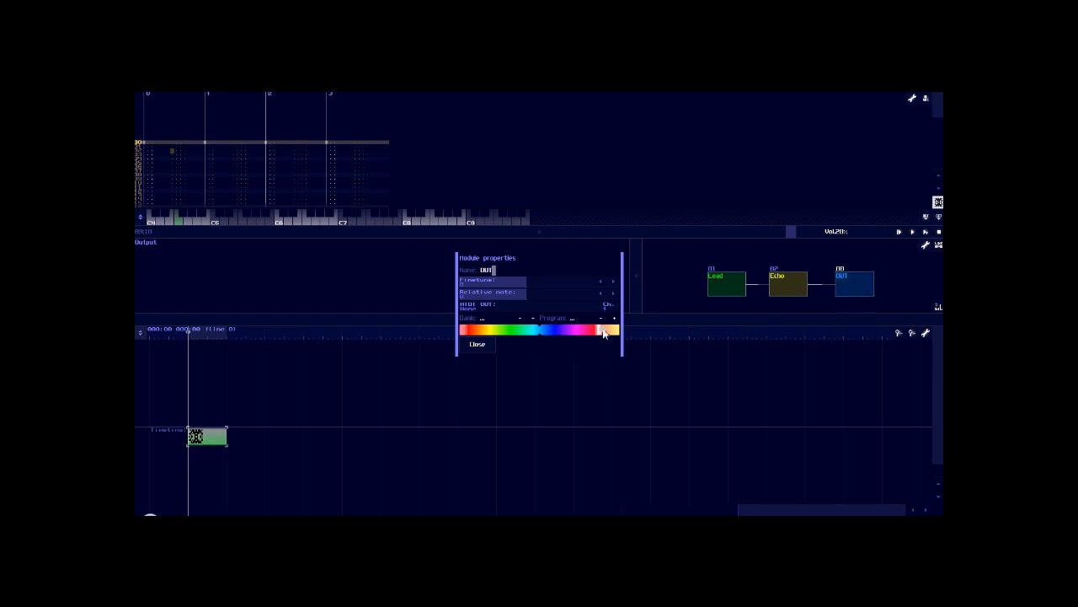
left_click(477, 344)
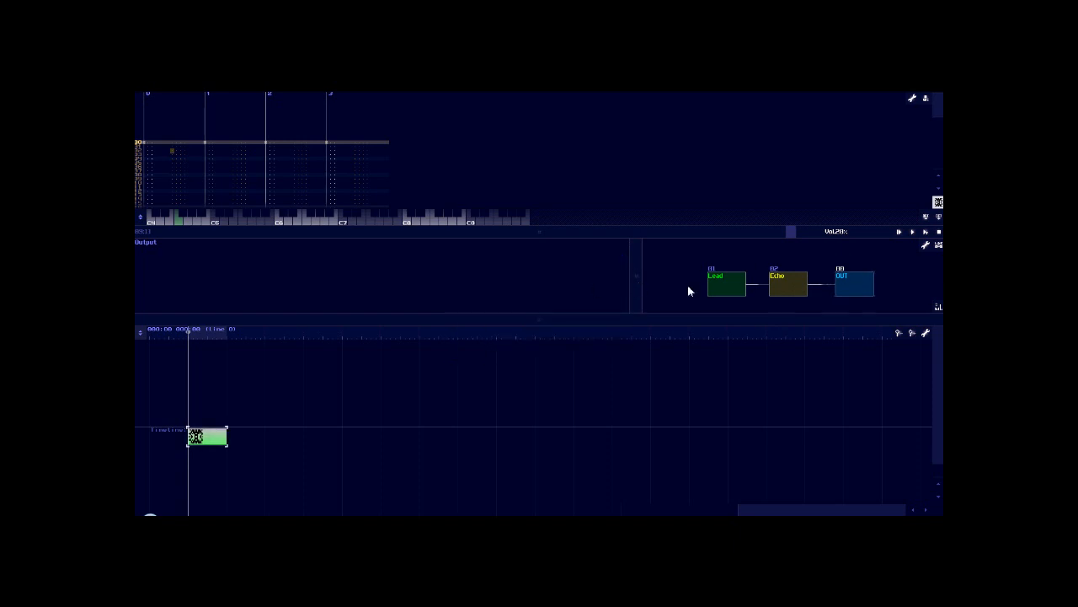
Step: Select the Lead module, enlarge its controller area to show all parameters, and audition a low note
left_click(718, 283)
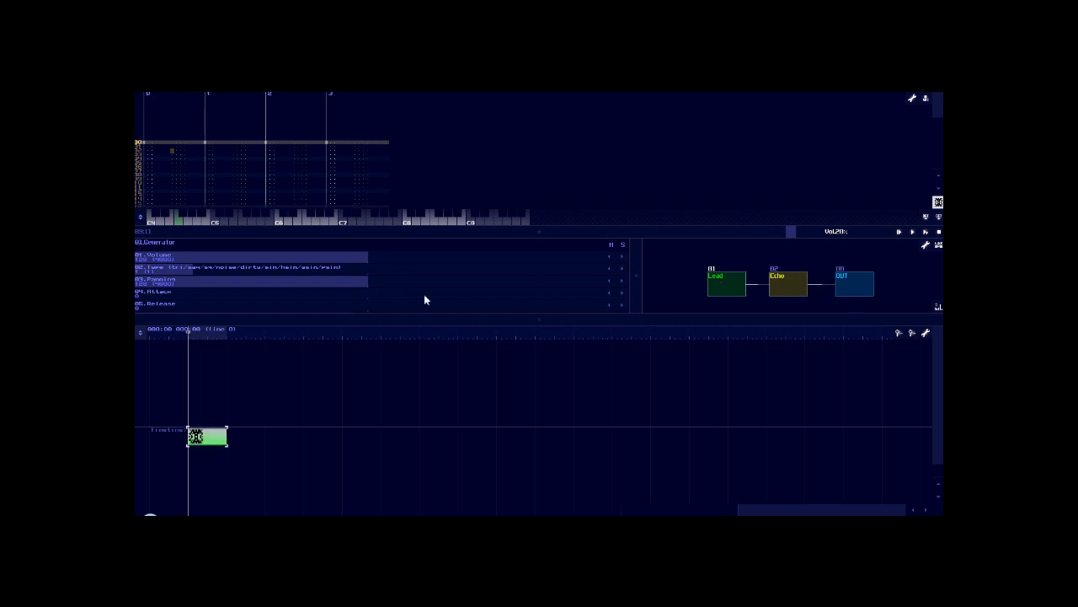
left_click_drag(472, 329, 471, 411)
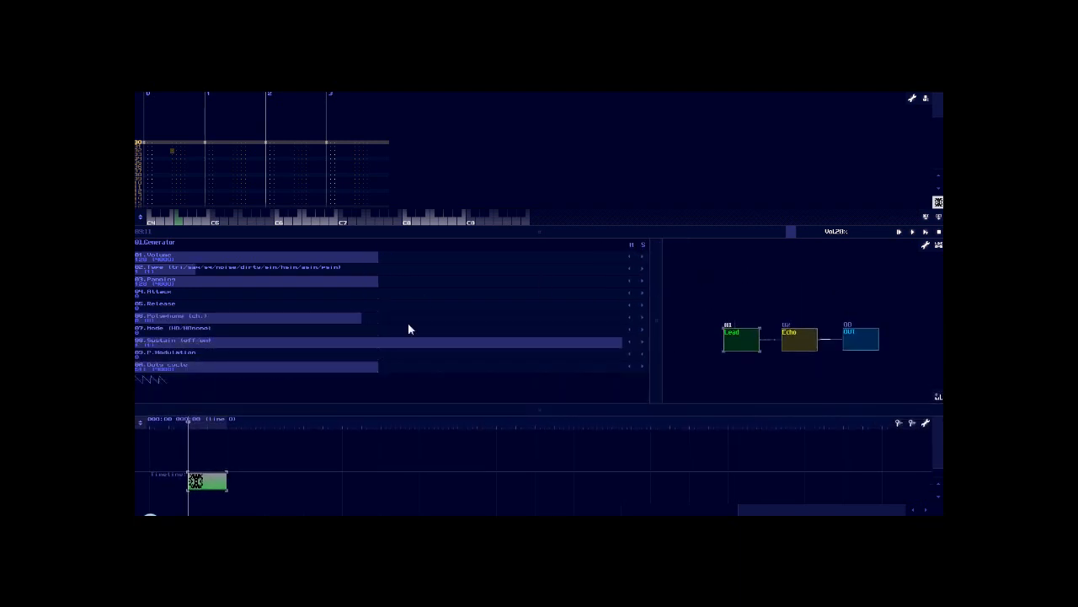
left_click(161, 221)
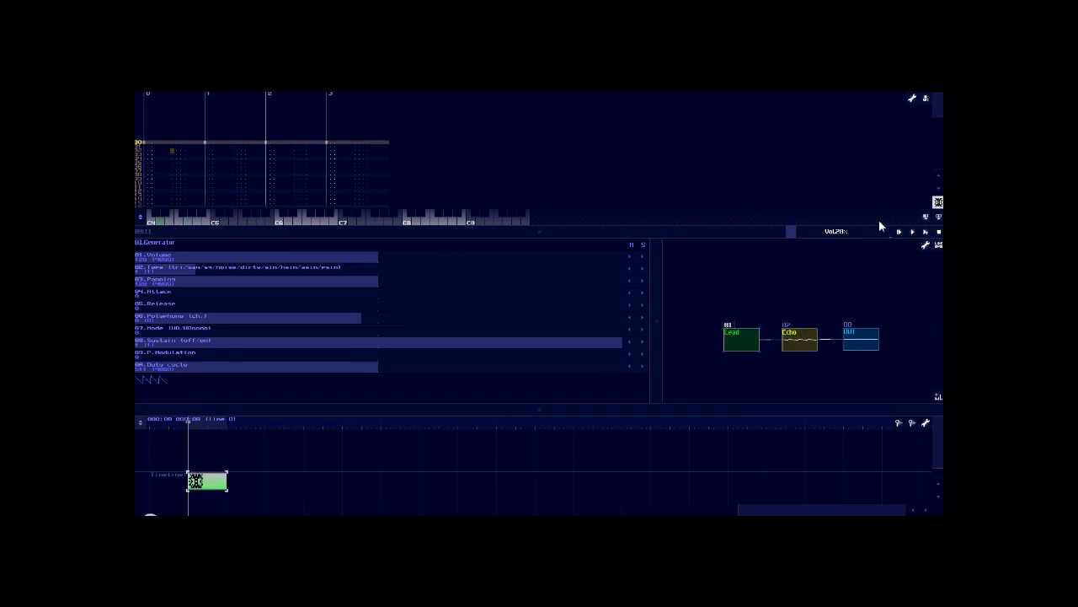
Step: Shift the on-screen keyboard down two octaves to start at C2 and place the pattern cursor in the first track
left_click(925, 217)
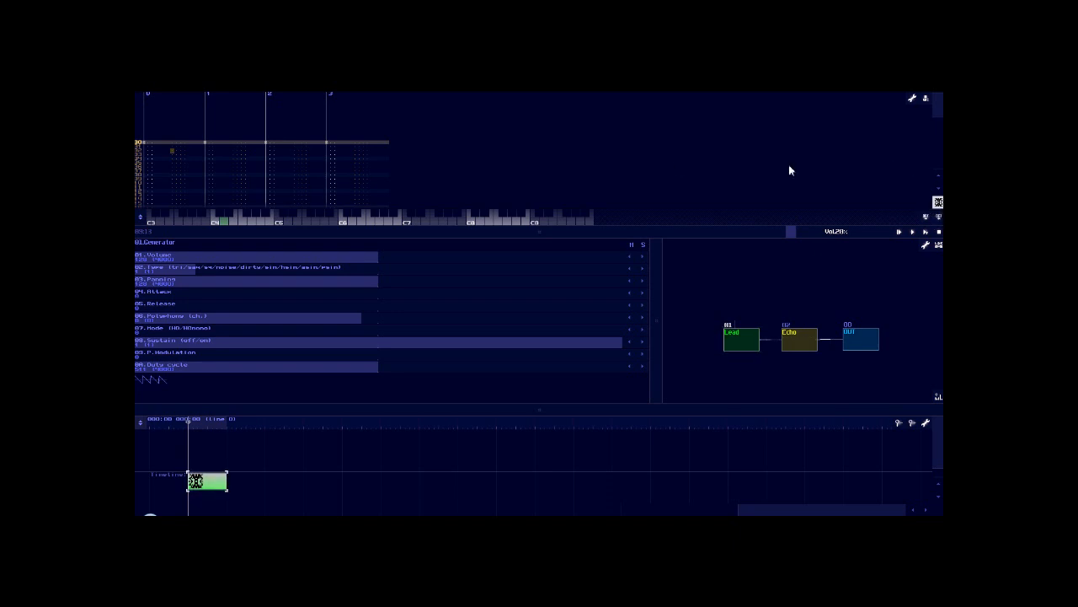
left_click(150, 150)
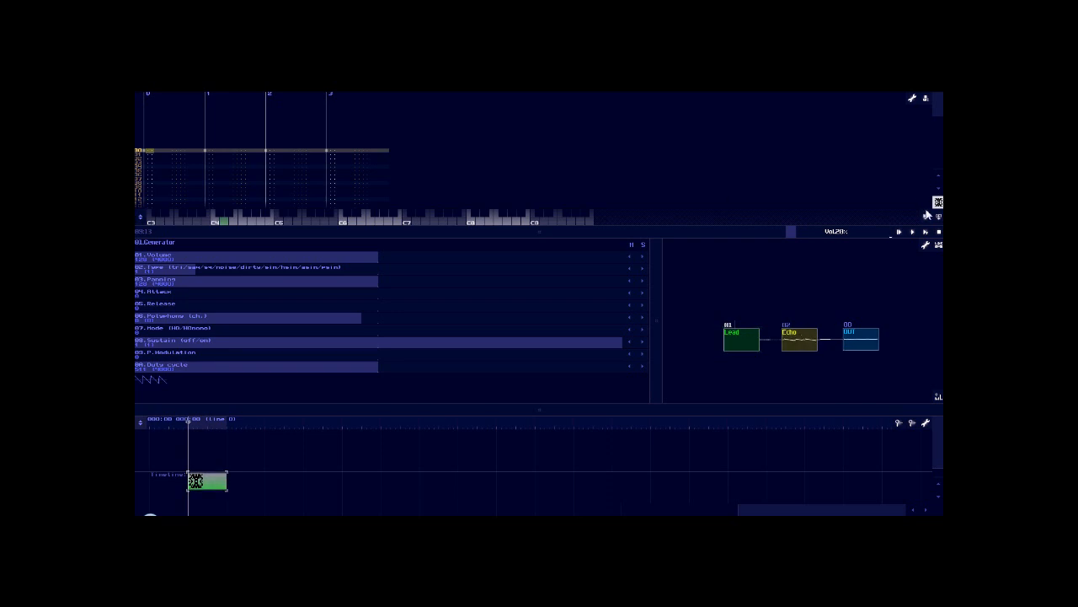
scroll(895, 176, "up", 1)
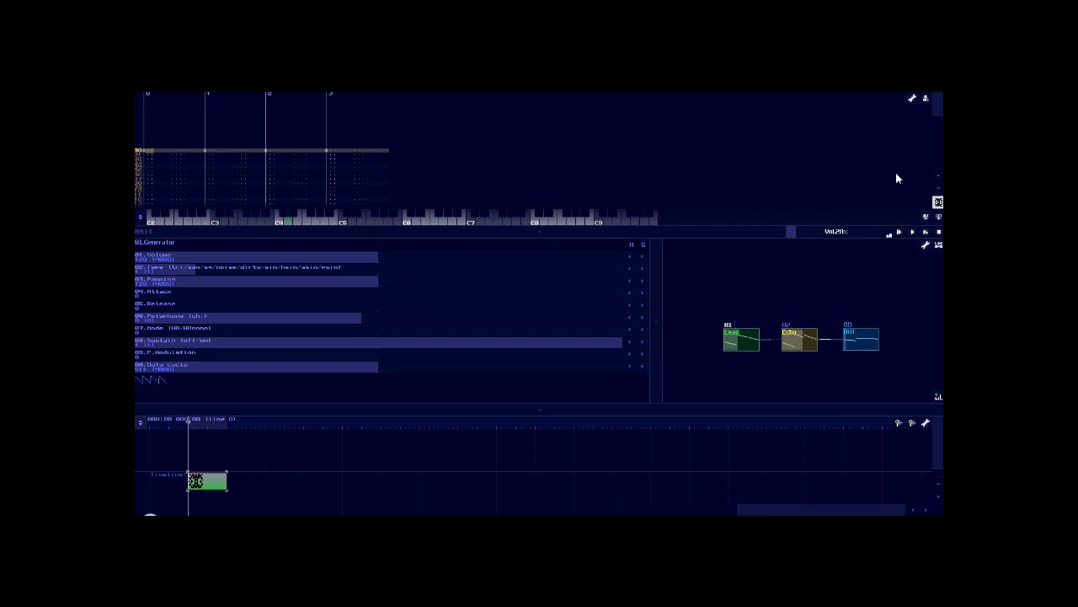
Step: Add a second Generator module above Echo and connect its output to the Echo module
double_click(795, 295)
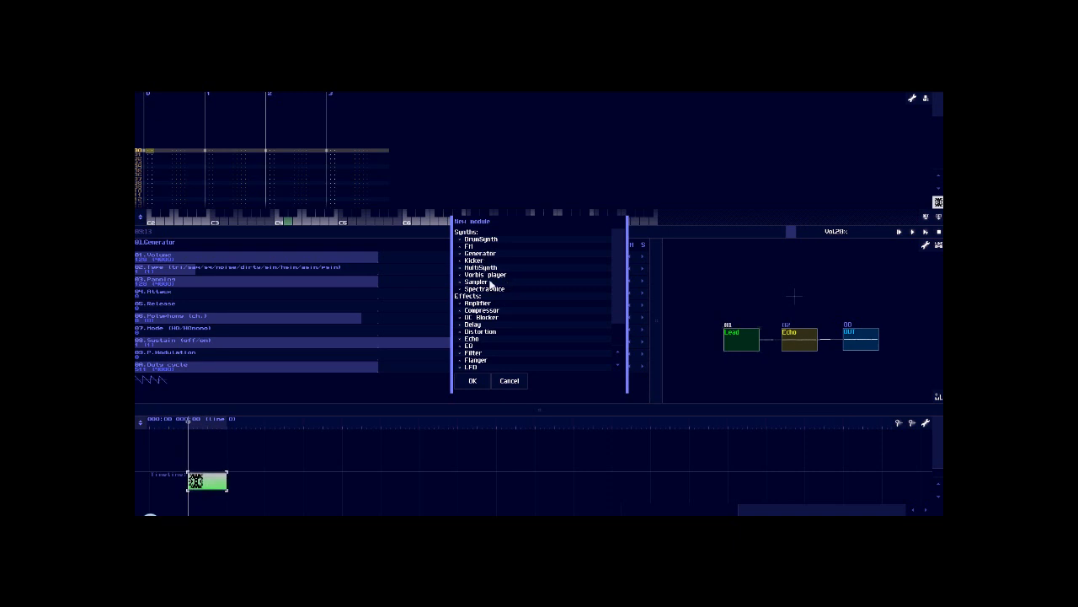
left_click(480, 253)
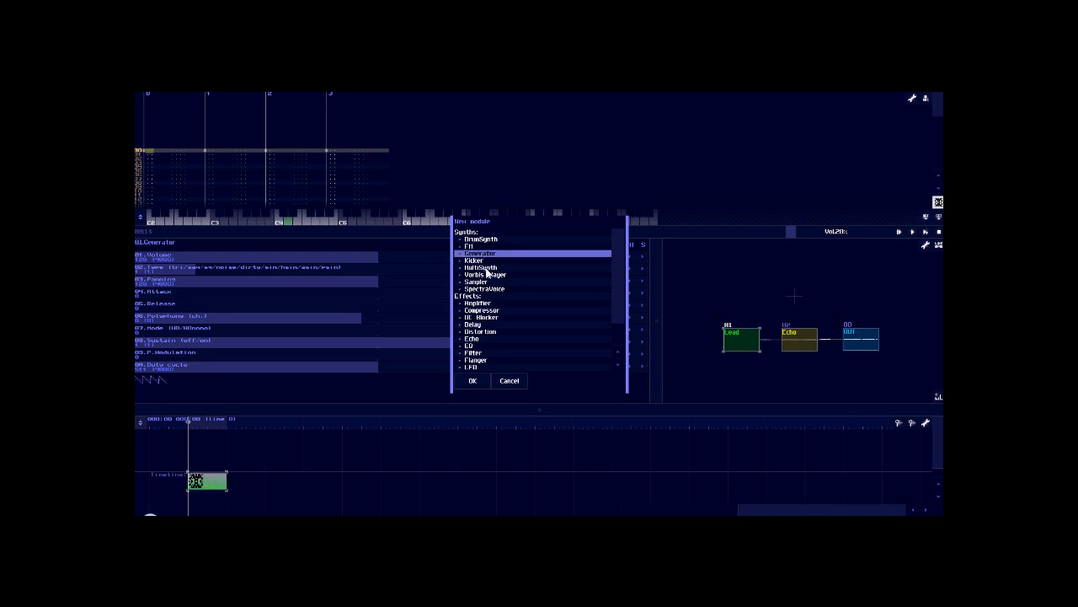
left_click(474, 380)
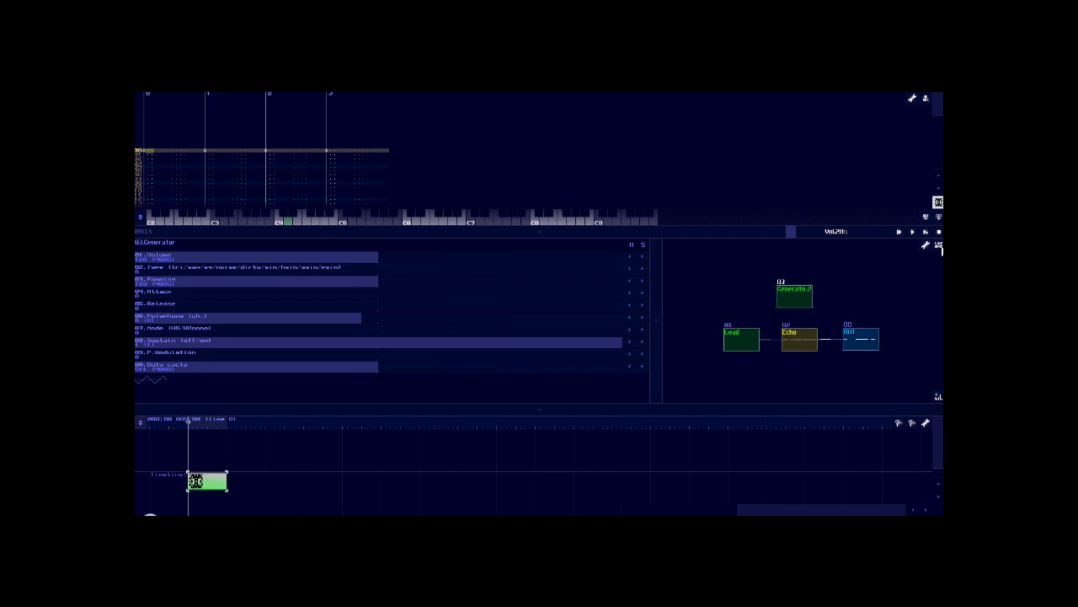
left_click_drag(800, 300, 807, 303)
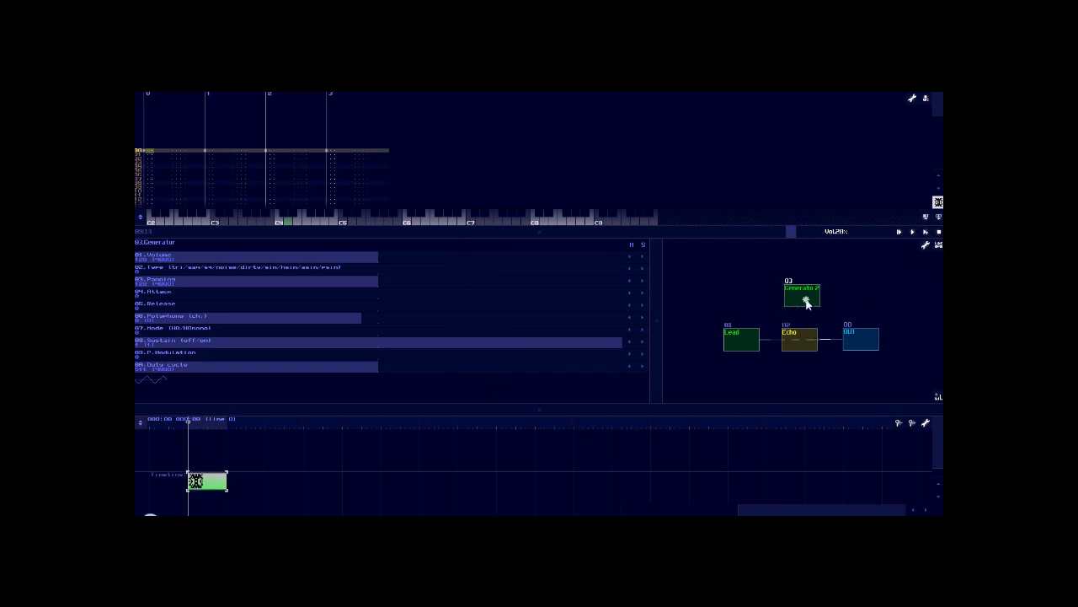
left_click(938, 244)
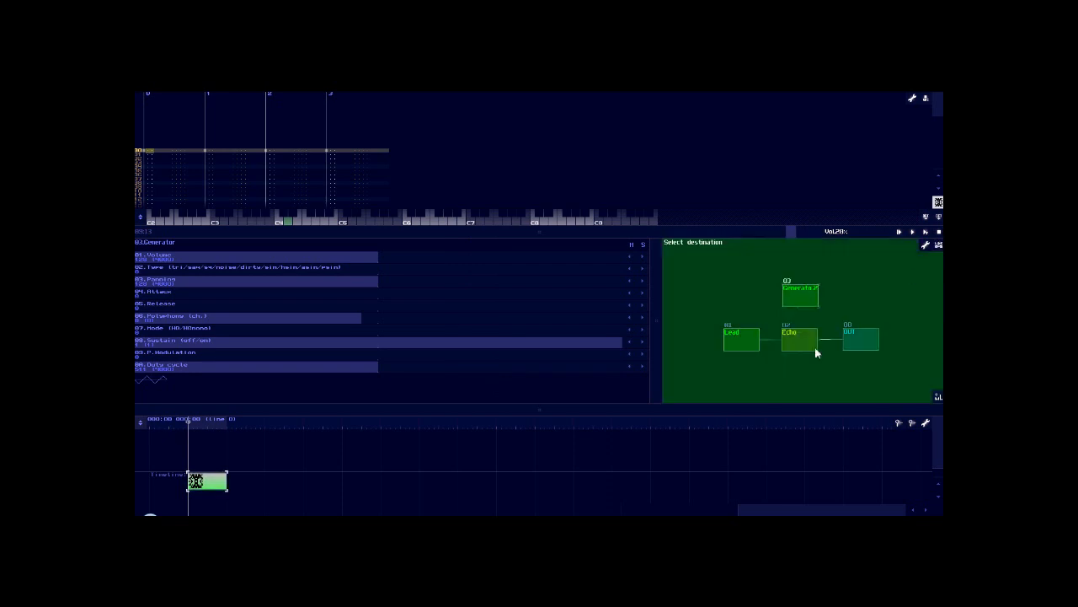
left_click(814, 342)
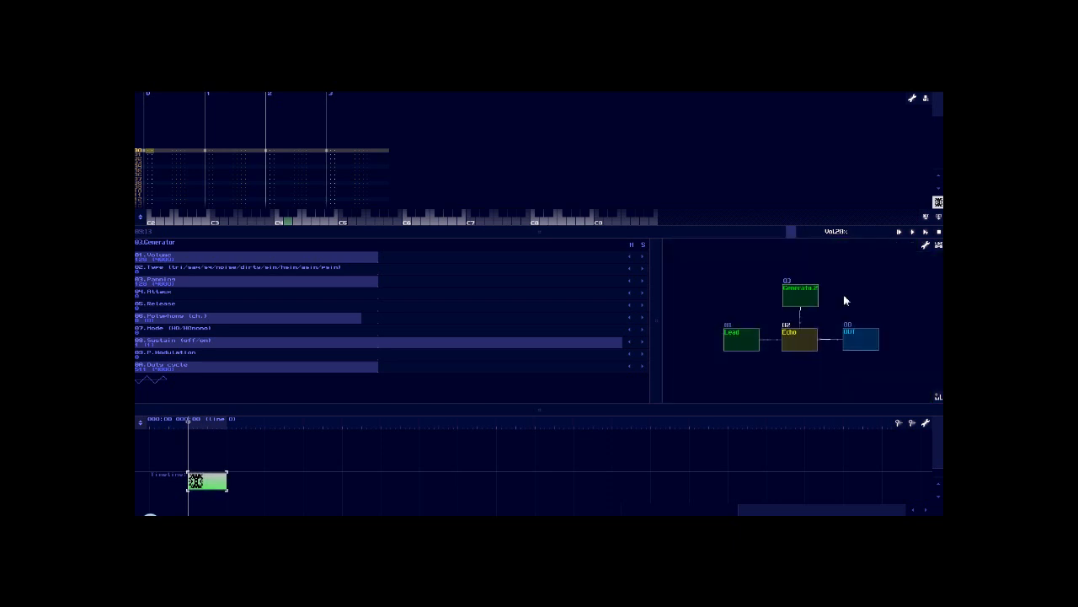
Step: Disconnect the new Generator from Echo and reconnect it to demonstrate both ways of linking modules
left_click(938, 245)
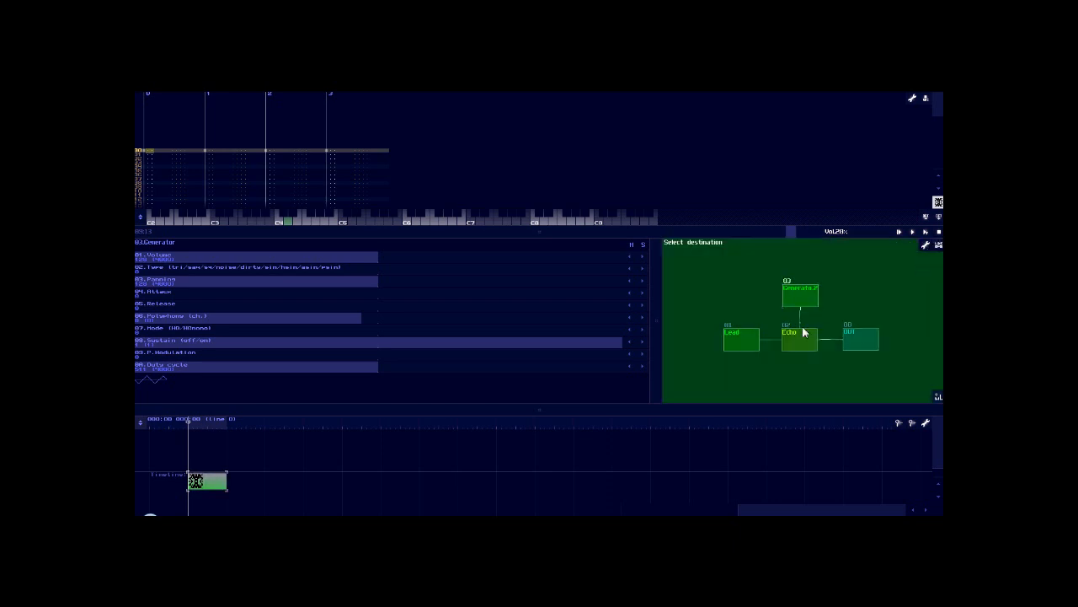
left_click(800, 344)
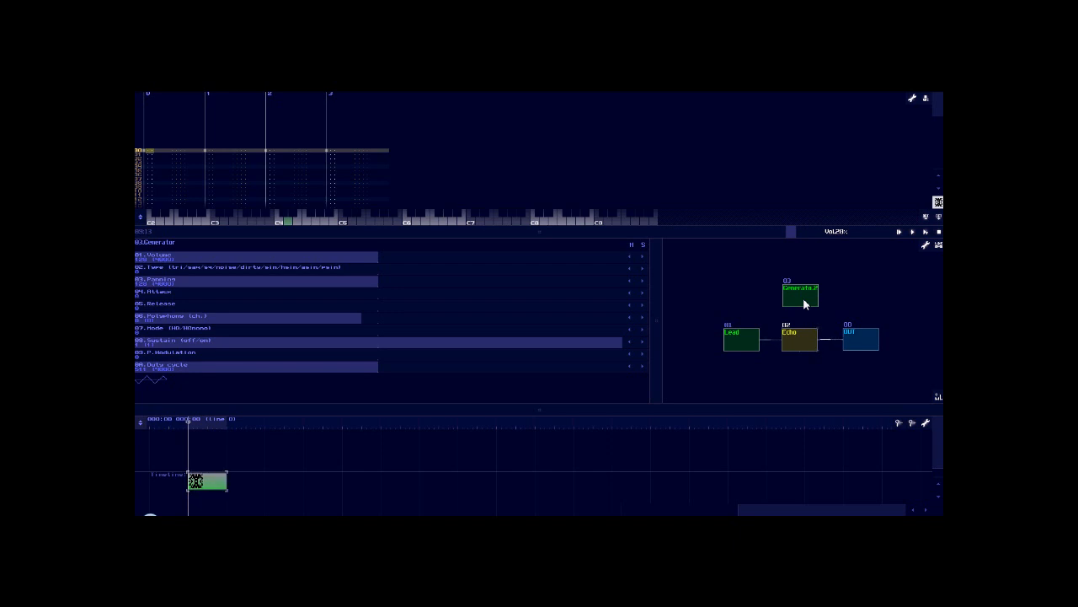
left_click_drag(807, 303, 802, 345)
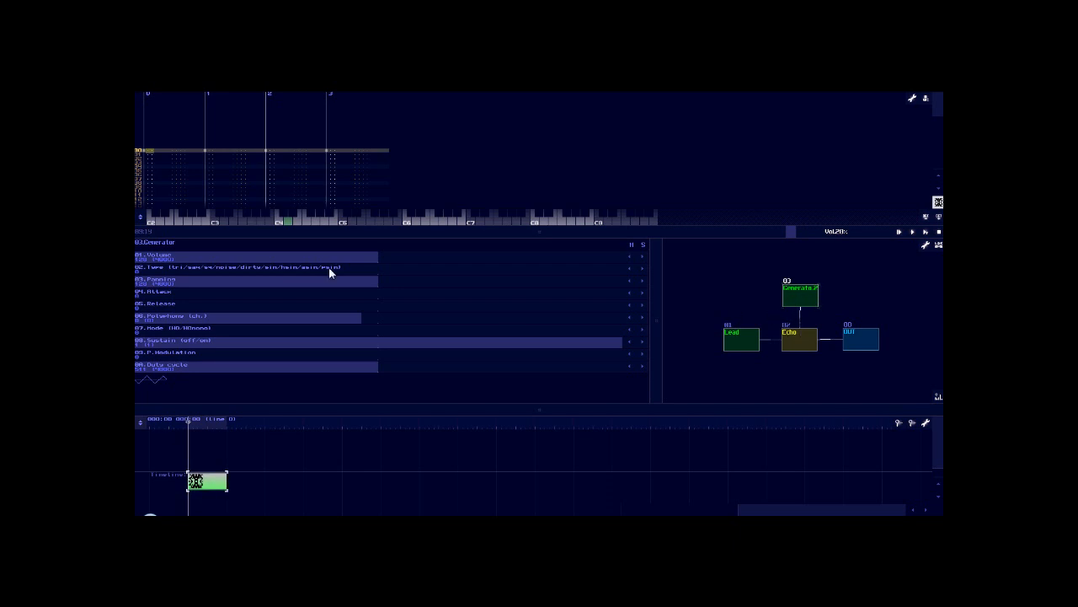
Step: Set the new Generator's waveform type to saw, raise its attack and release slightly, and audition low notes
left_click(641, 269)
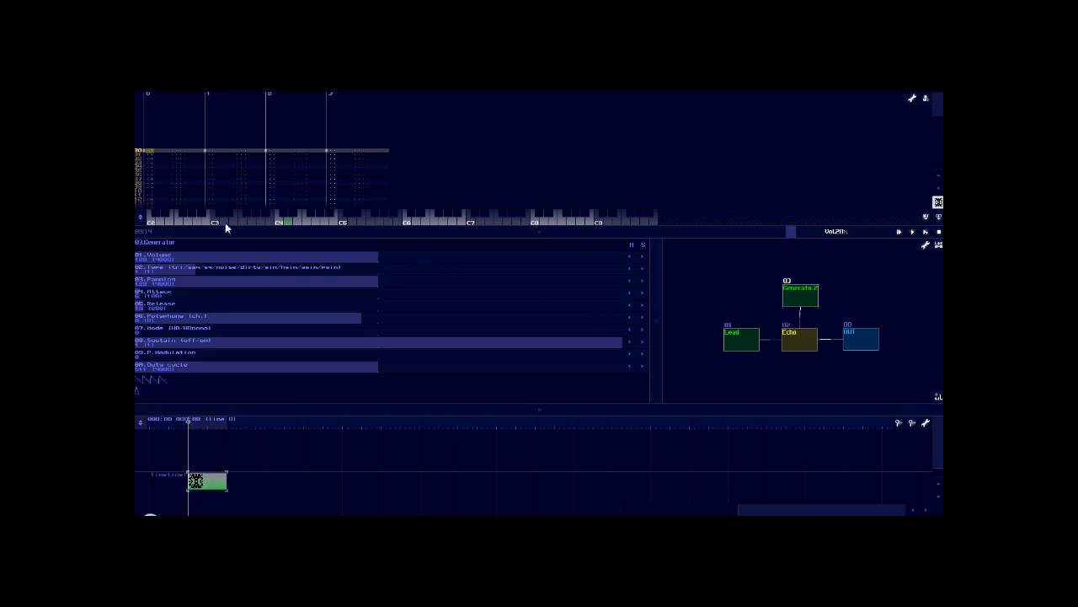
left_click(178, 224)
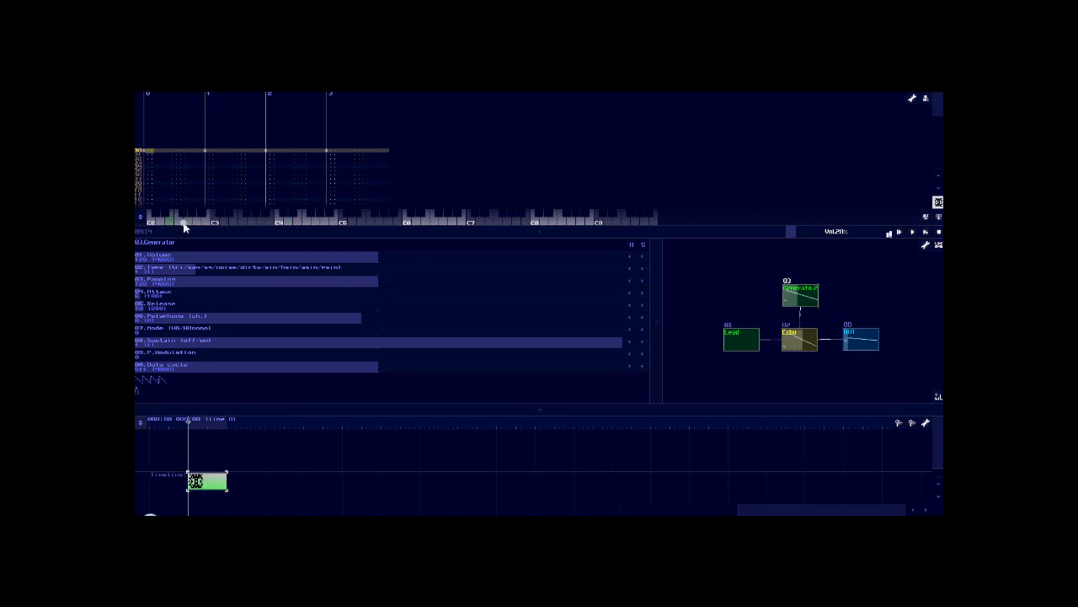
left_click(201, 224)
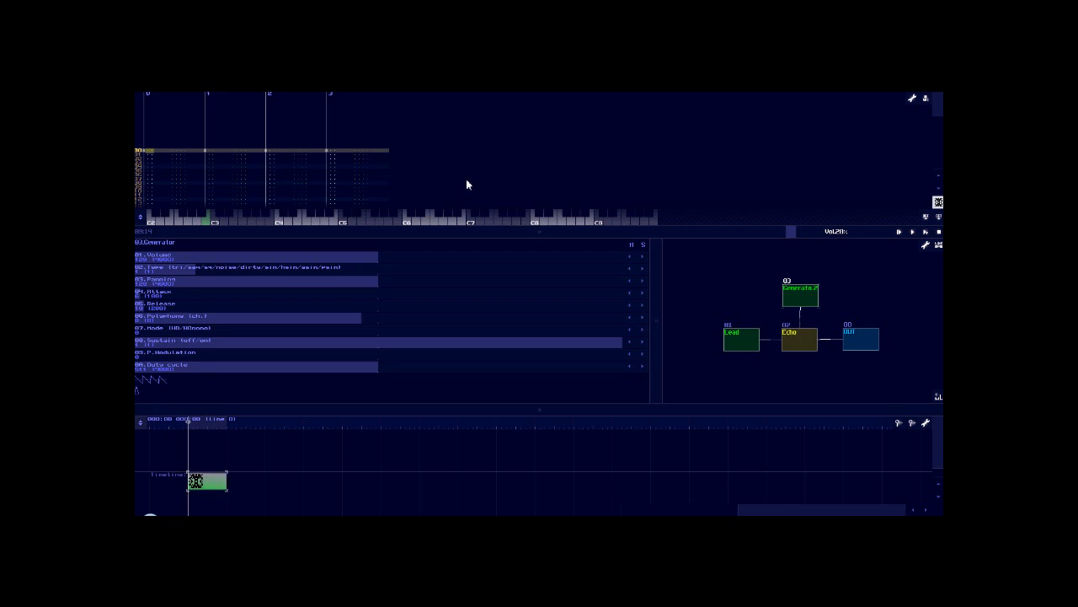
Step: Set the pattern edit step to 2 and return the cursor to the pattern's first line
scroll(240, 119, "down", 6)
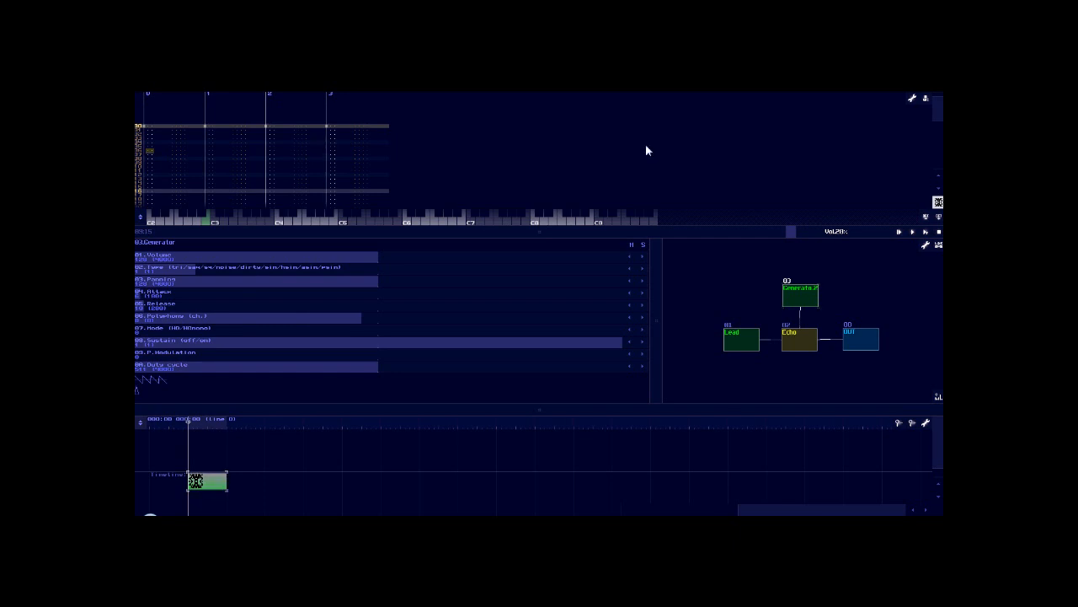
left_click(926, 101)
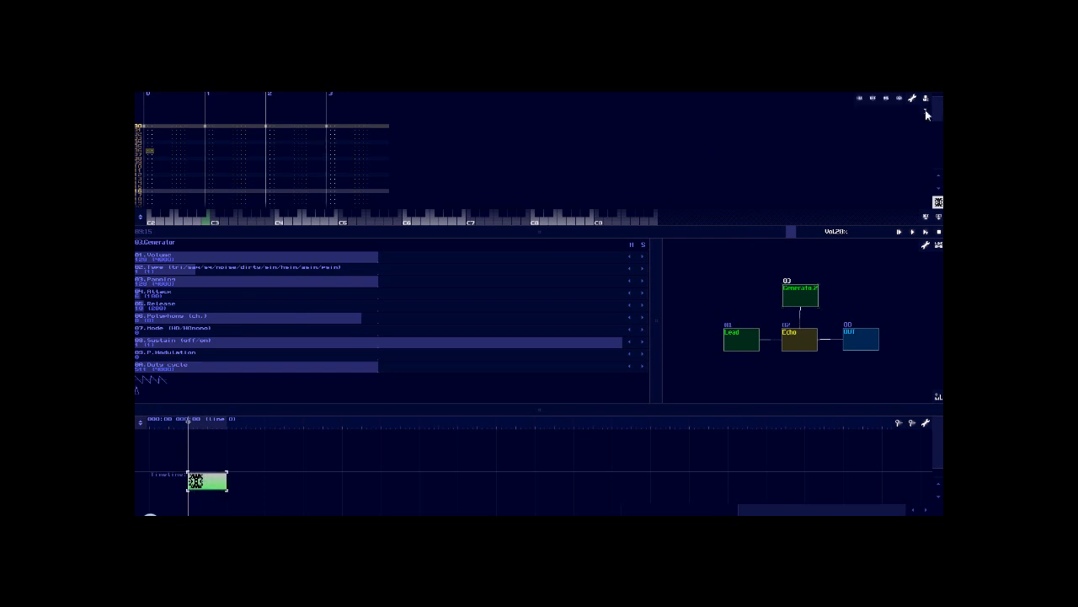
left_click(926, 110)
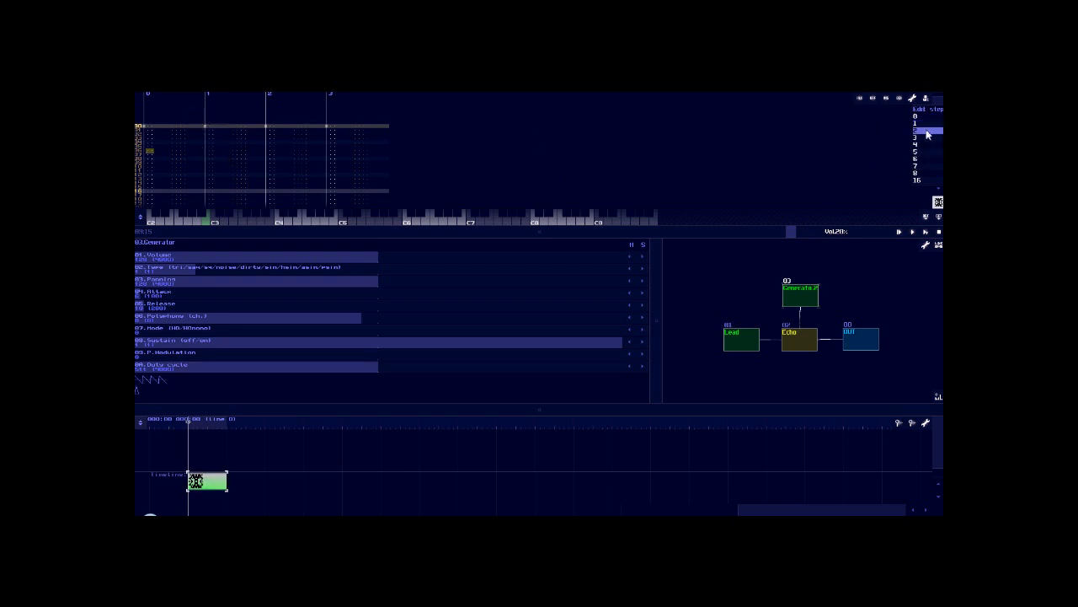
left_click(428, 147)
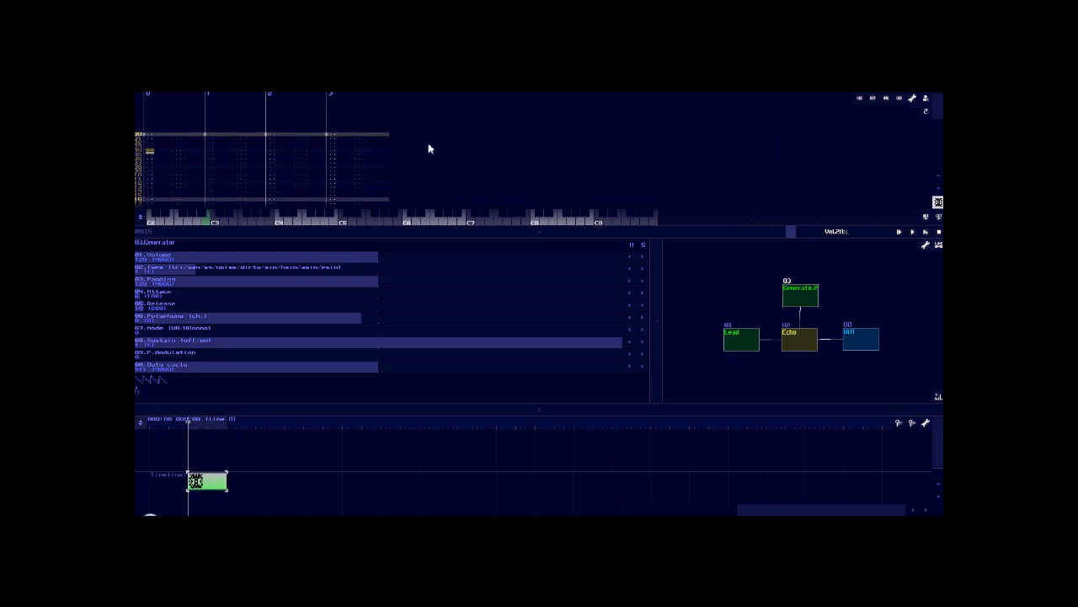
key("Up")
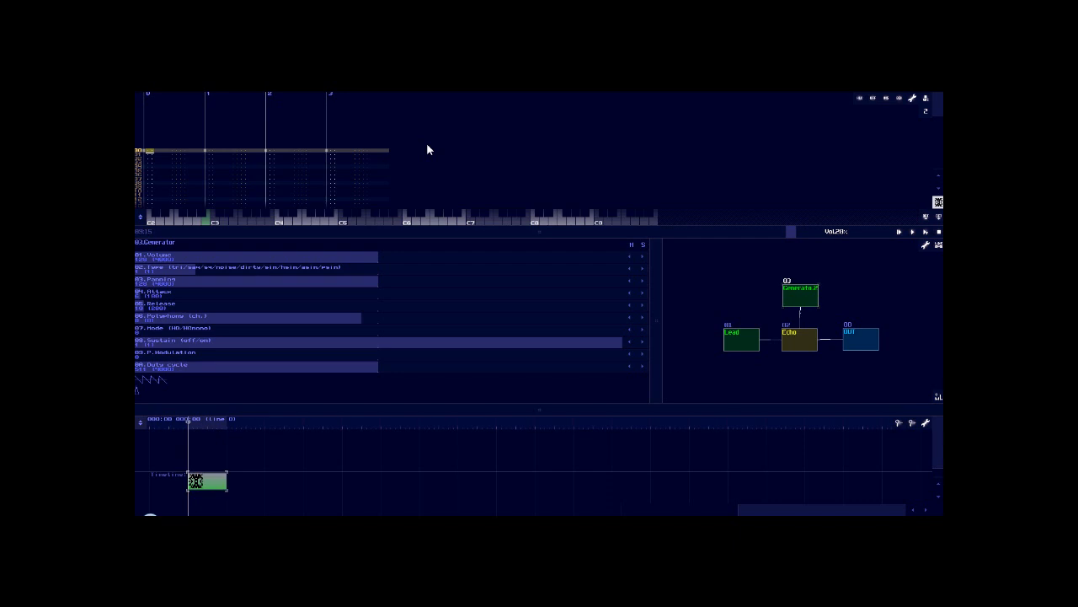
Step: Rename the second Generator as Bass and change its color to blue
double_click(798, 289)
key("BackSpace")
key("BackSpace")
key("BackSpace")
key("BackSpace")
key("BackSpace")
key("BackSpace")
key("BackSpace")
key("BackSpace")
key("BackSpace")
key("BackSpace")
type("Bass")
left_click_drag(602, 339, 556, 334)
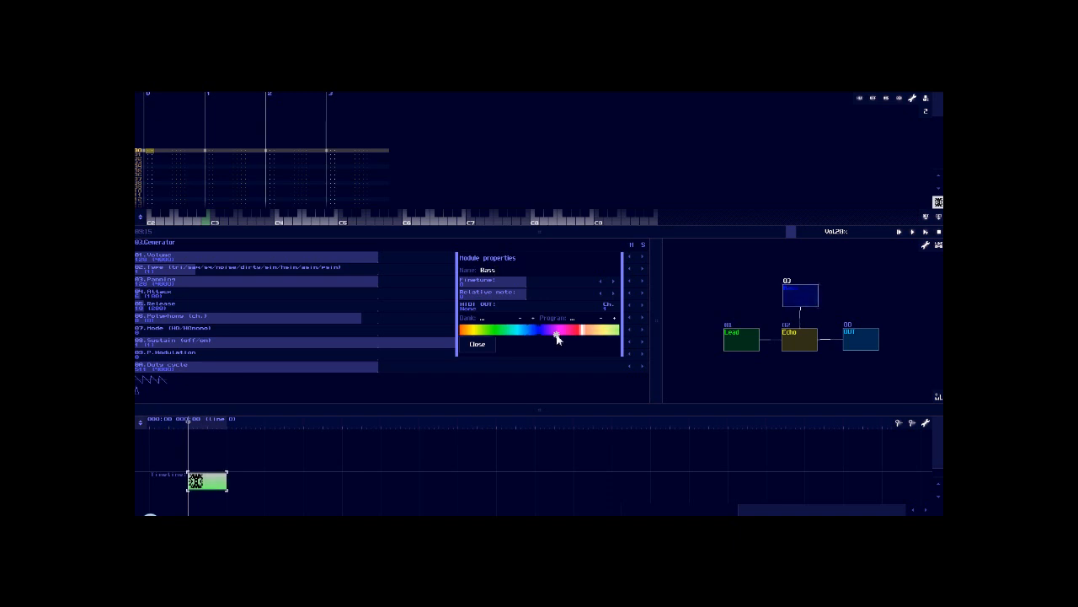
left_click(477, 345)
Step: Enter Bass notes on every second line in the first track, starting at line 0
left_click(148, 152)
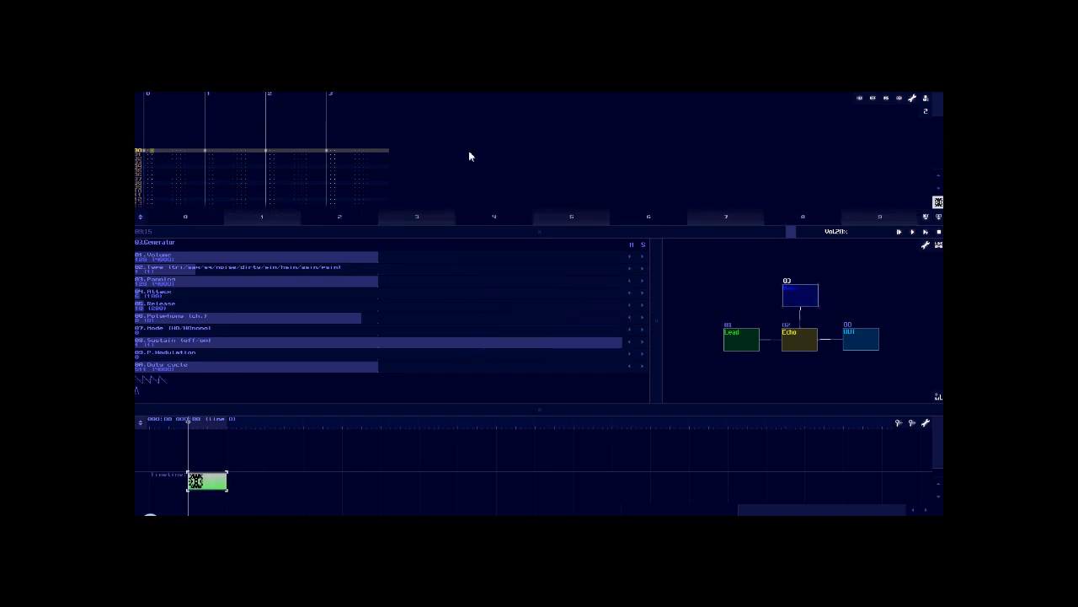
left_click(148, 155)
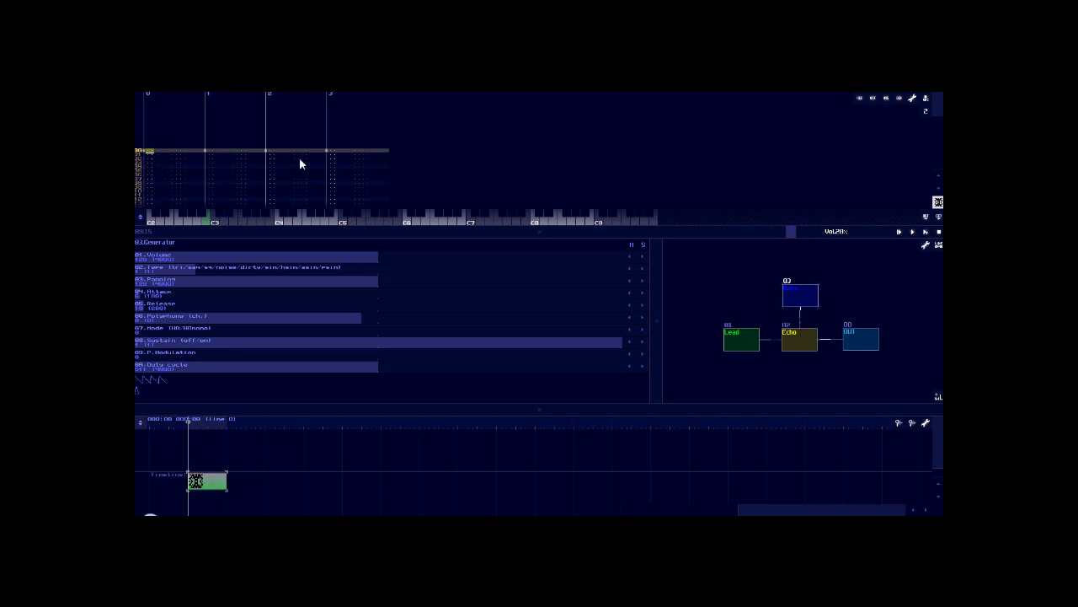
key("space")
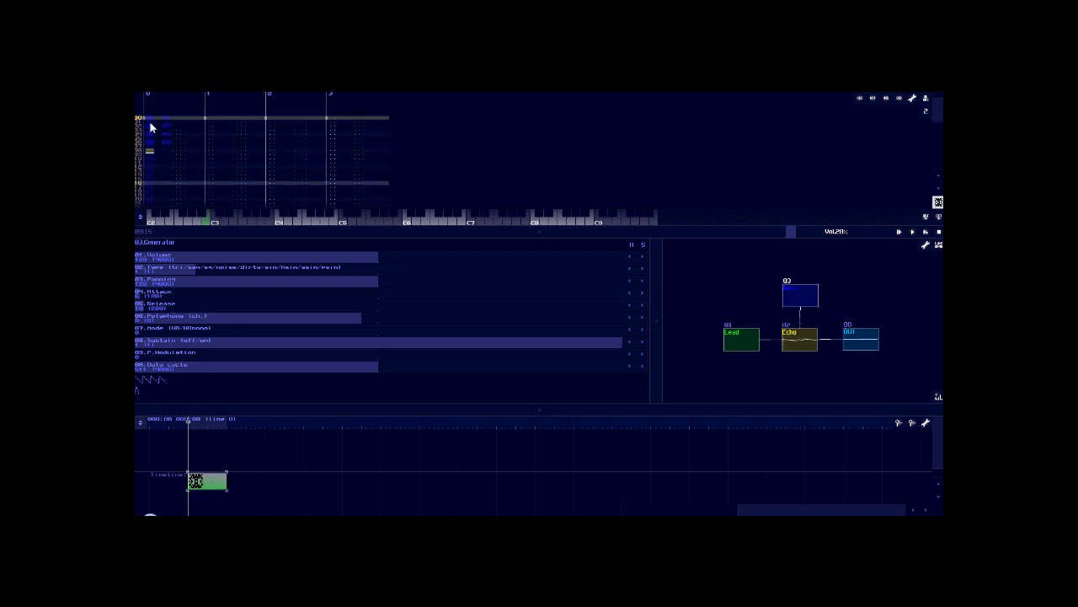
Step: Copy the opening block of Bass notes in the first track and paste it repeatedly down the pattern
left_click_drag(148, 117, 169, 148)
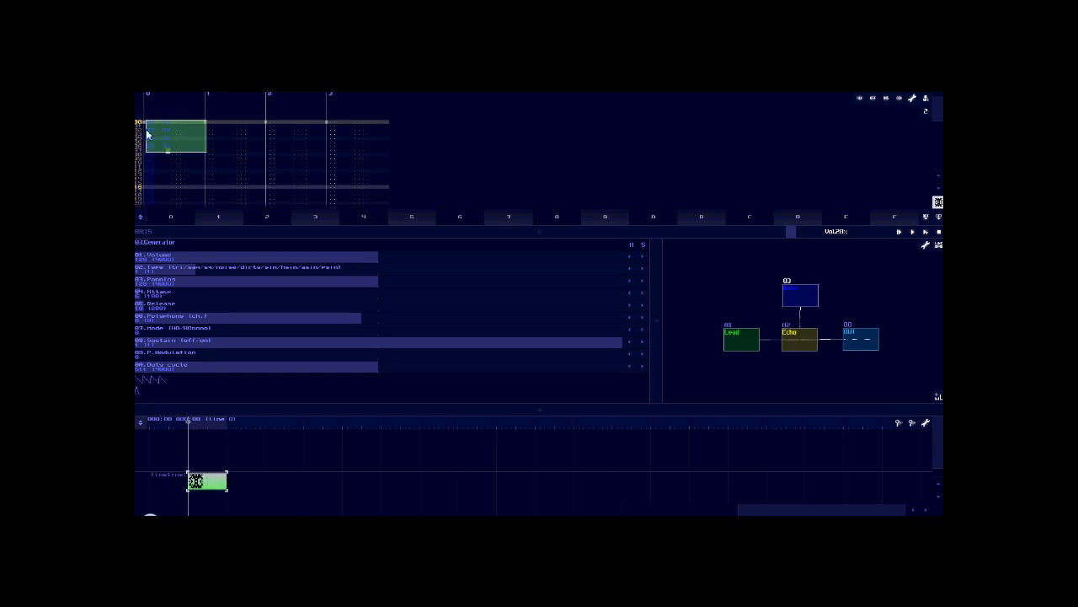
right_click(165, 141)
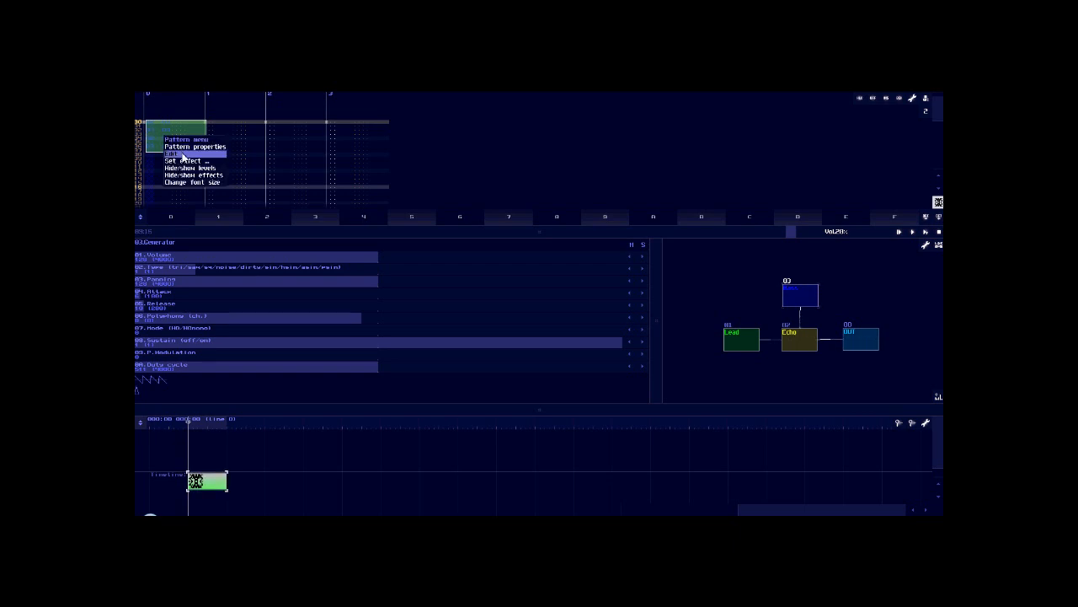
left_click(181, 155)
left_click(197, 197)
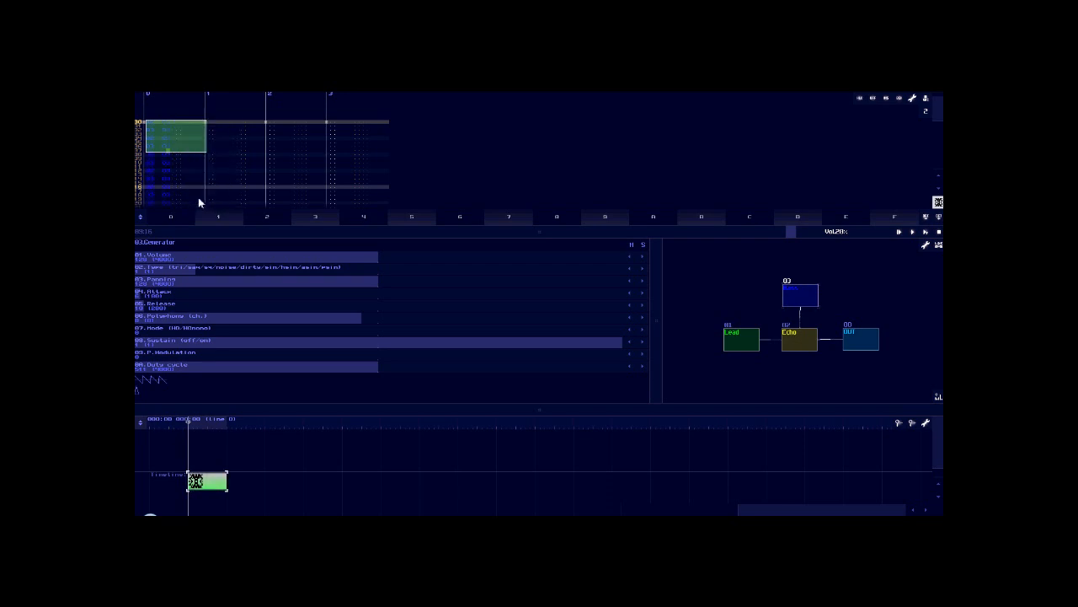
Step: Select the Bass notes from line 32 to the pattern's end and transpose them down one semitone
scroll(210, 177, "down", 20)
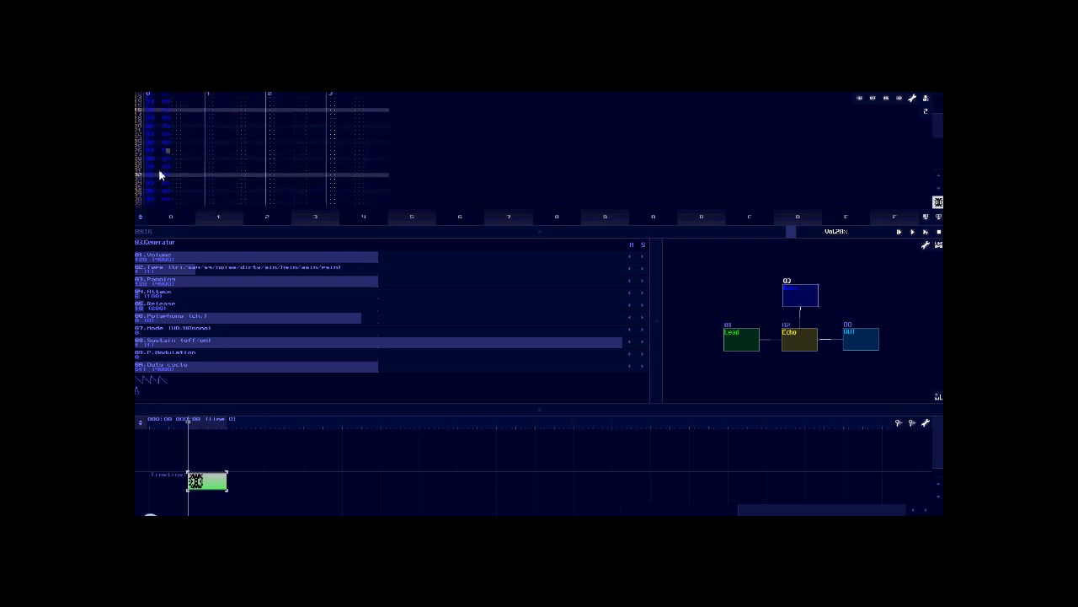
scroll(158, 173, "down", 6)
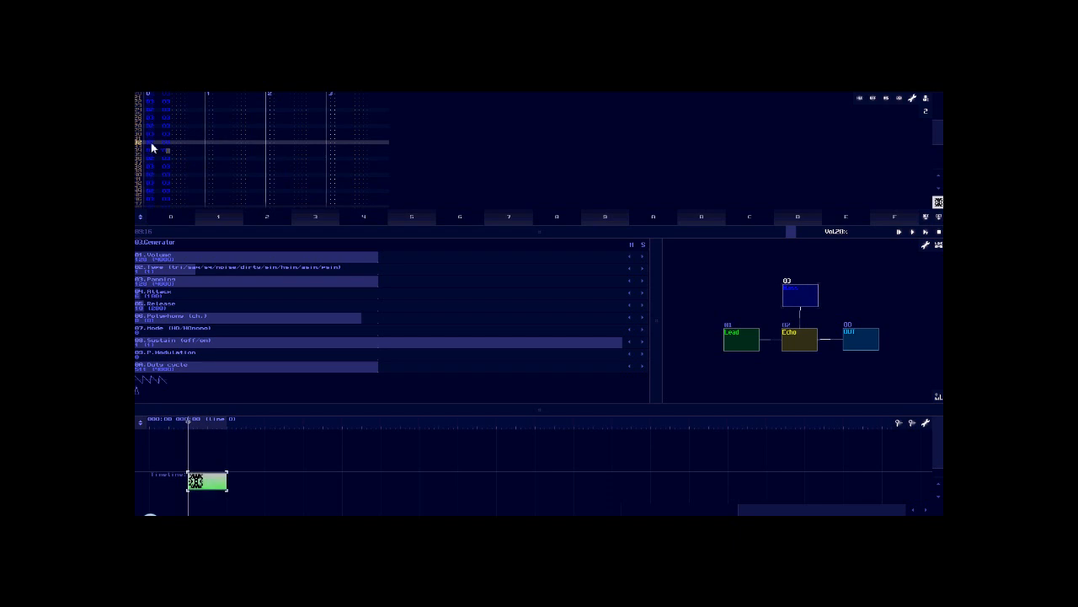
left_click_drag(149, 147, 161, 185)
right_click(164, 172)
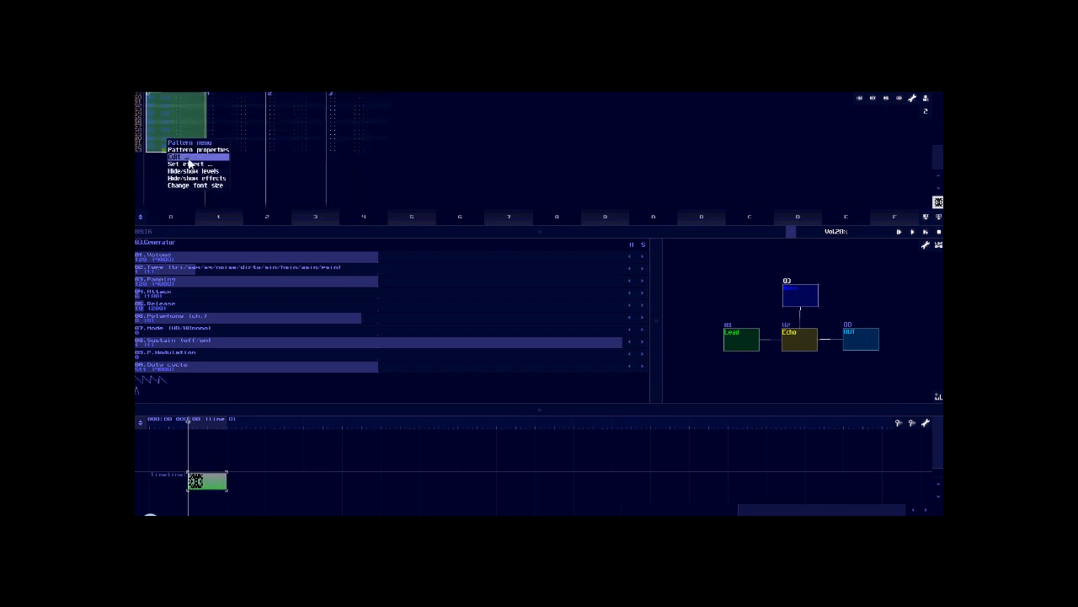
left_click(188, 164)
left_click(199, 179)
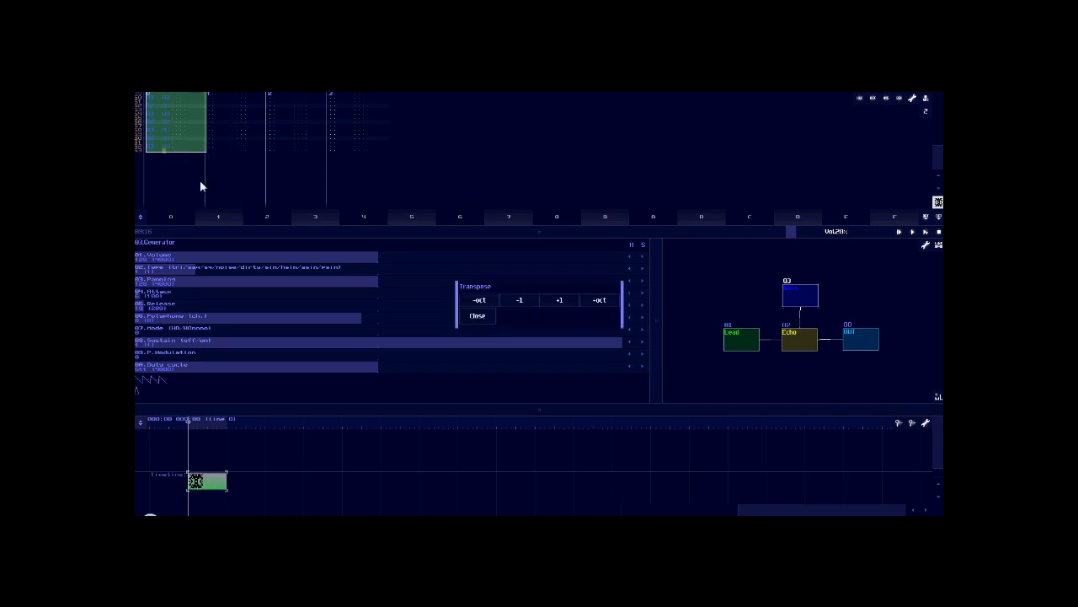
left_click(520, 304)
left_click(474, 318)
Step: Enter a velocity of 40 on alternating lines of the first track and play back the pattern
scroll(393, 146, "up", 6)
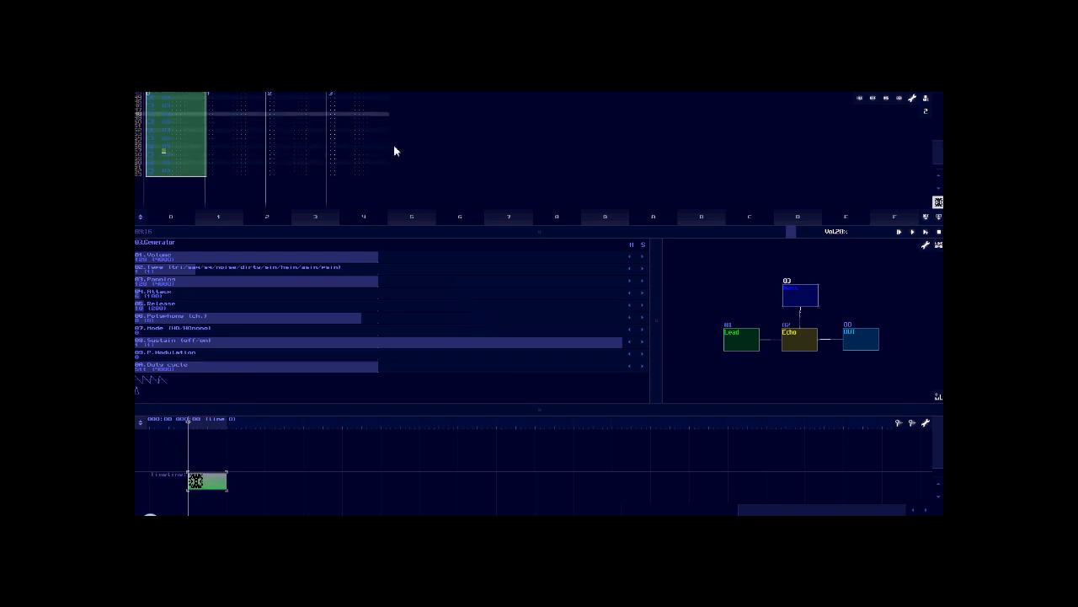
left_click(294, 144)
scroll(203, 154, "up", 20)
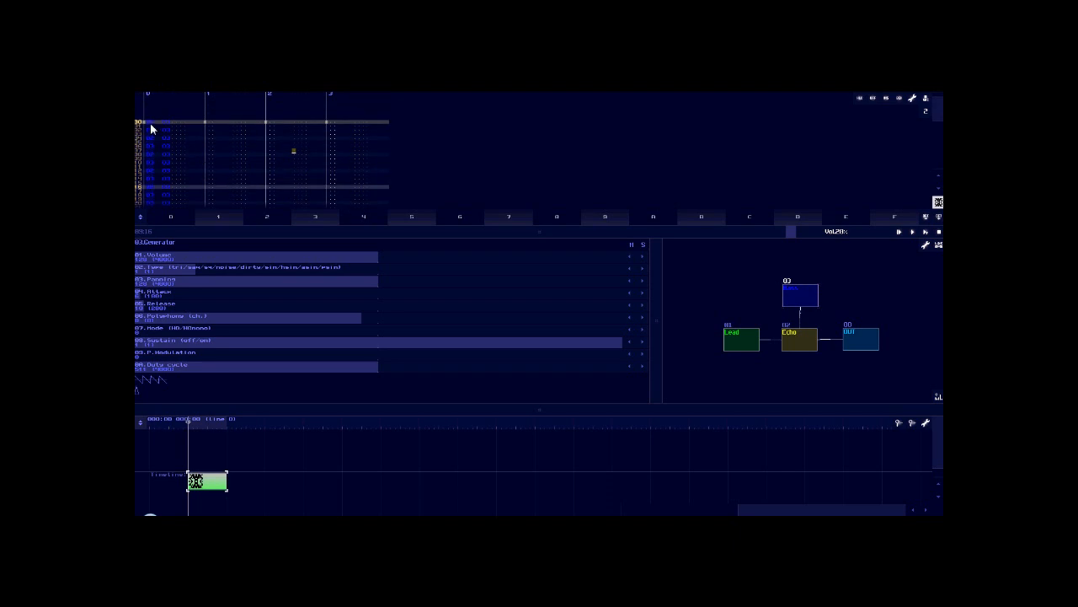
left_click(157, 124)
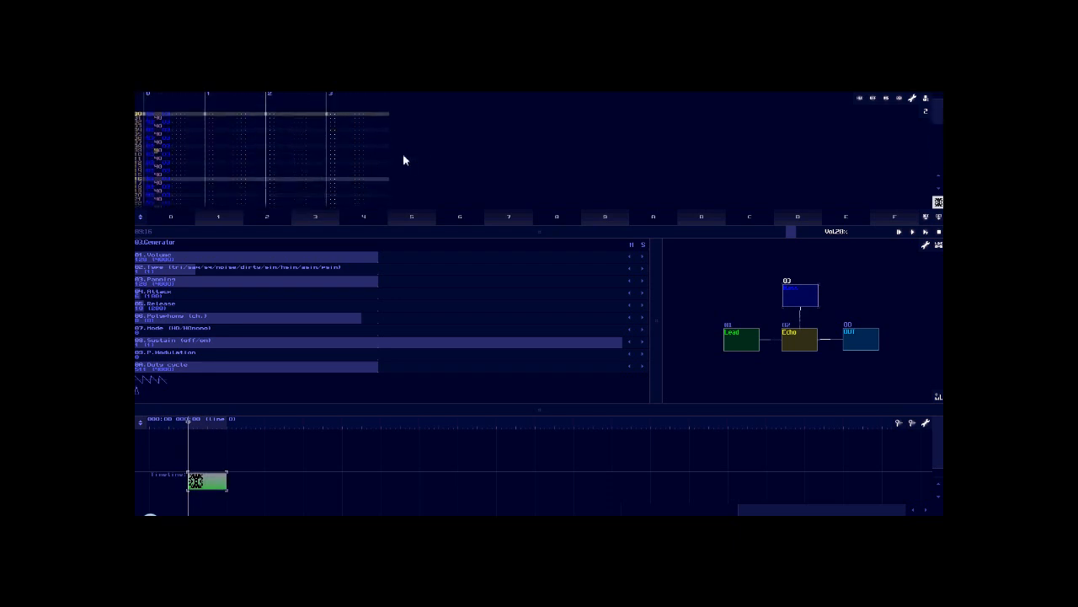
left_click(899, 230)
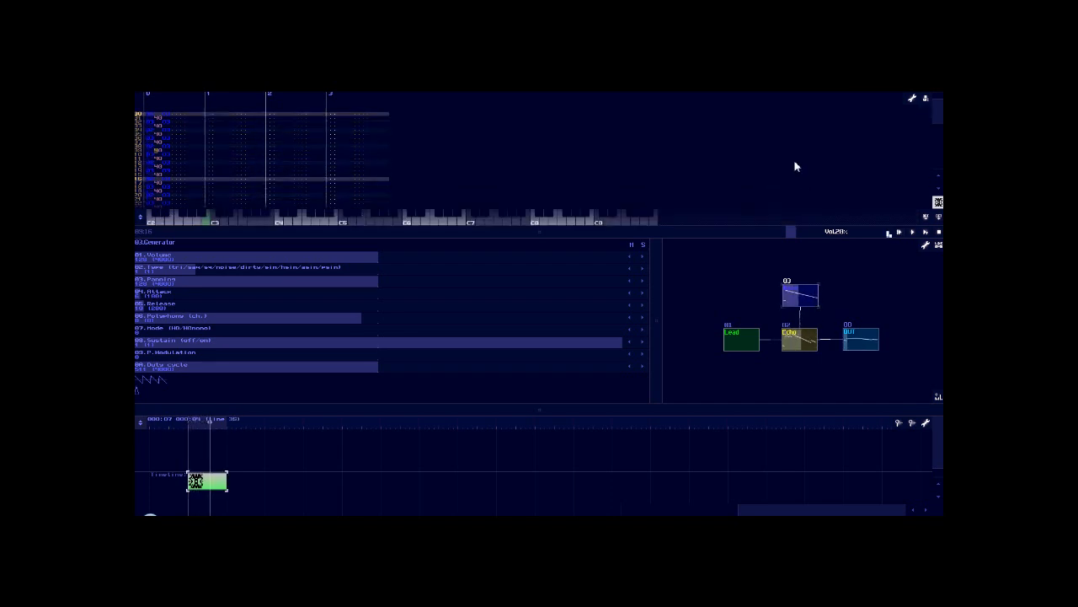
left_click(939, 232)
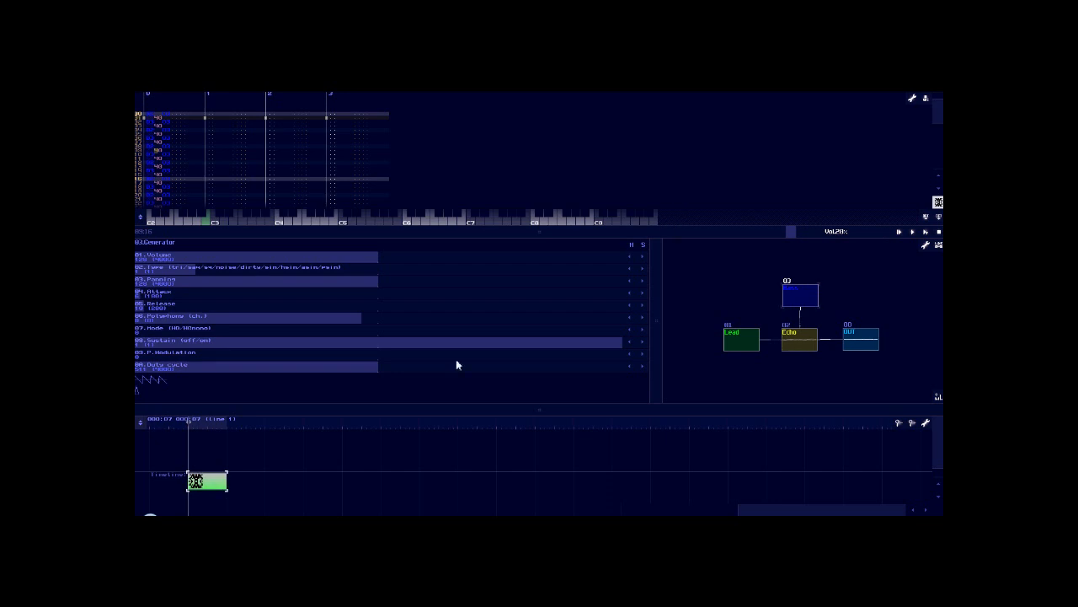
Step: Clone the bass pattern, doubling the selected patterns each time, until eight sit end to end on the timeline
right_click(218, 484)
left_click(219, 484)
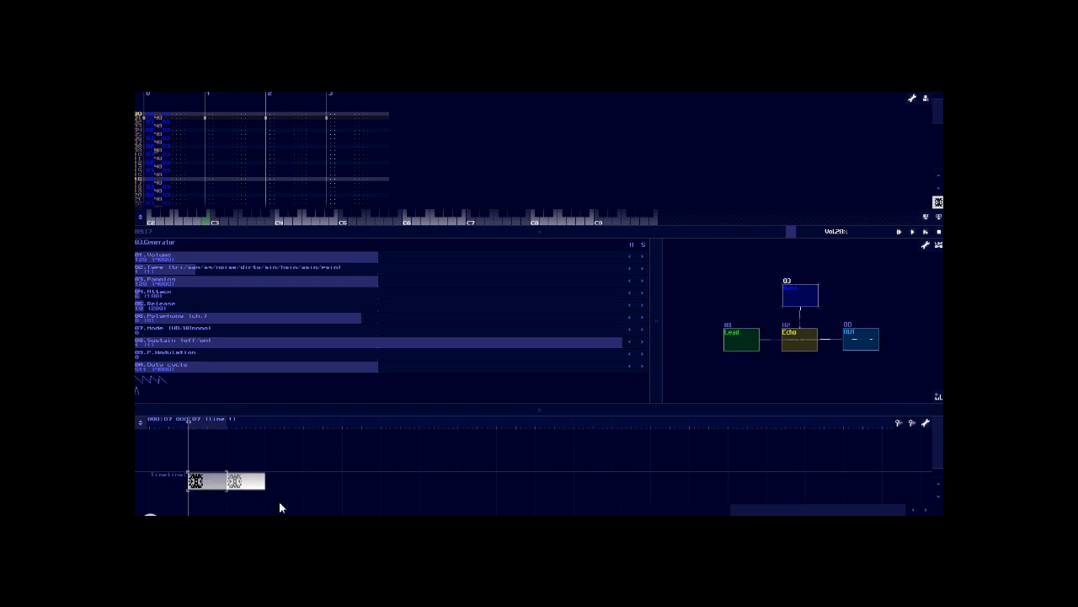
left_click_drag(272, 501, 187, 451)
right_click(196, 480)
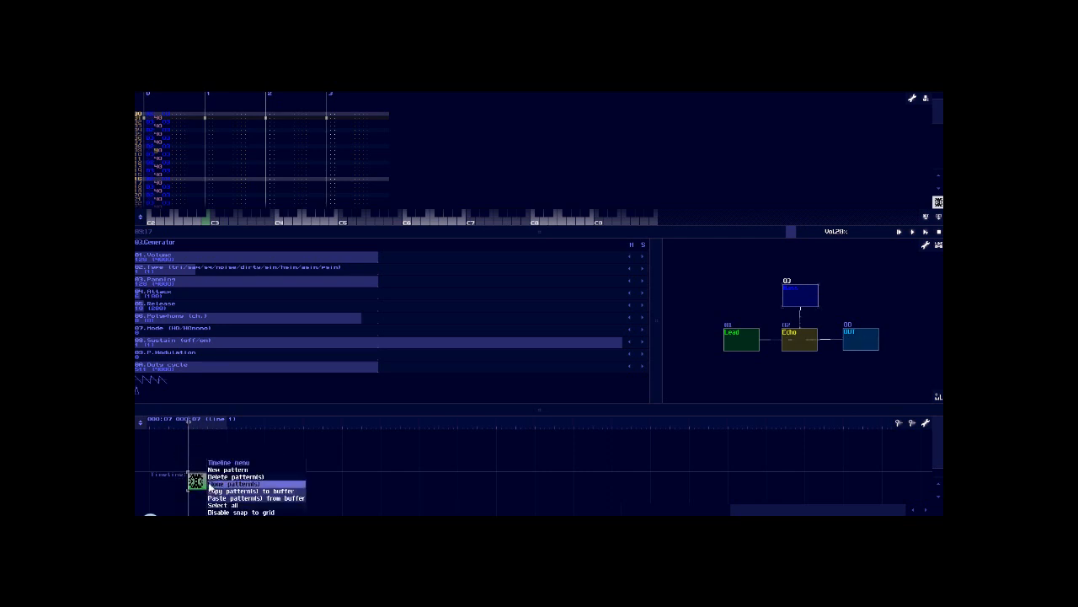
left_click(228, 486)
mouse_move(356, 504)
left_mouse_down()
mouse_move(250, 486)
mouse_move(178, 452)
left_mouse_up()
right_click(226, 462)
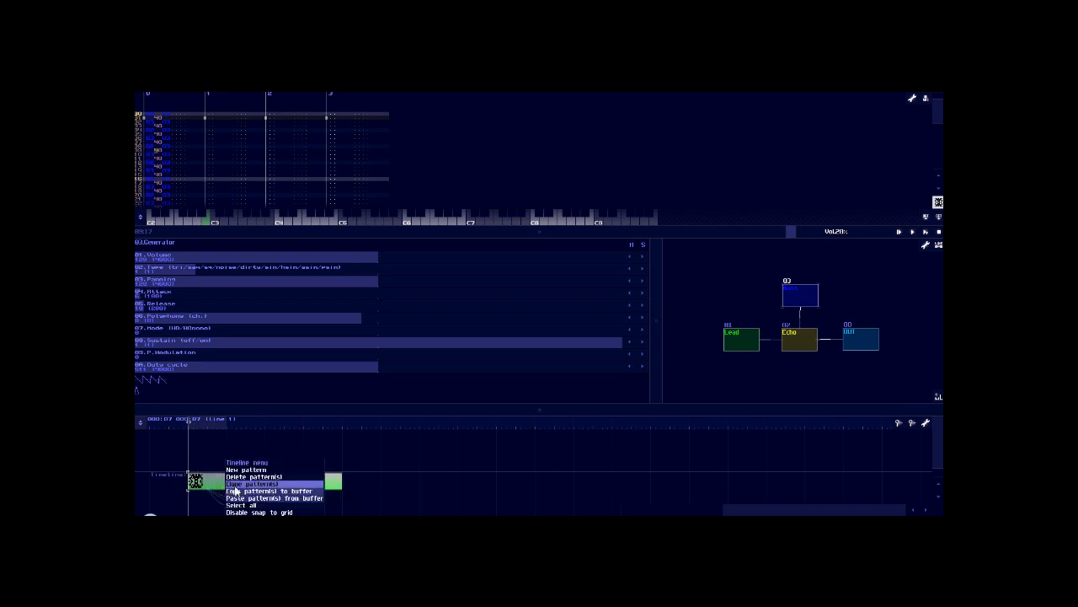
left_click(241, 484)
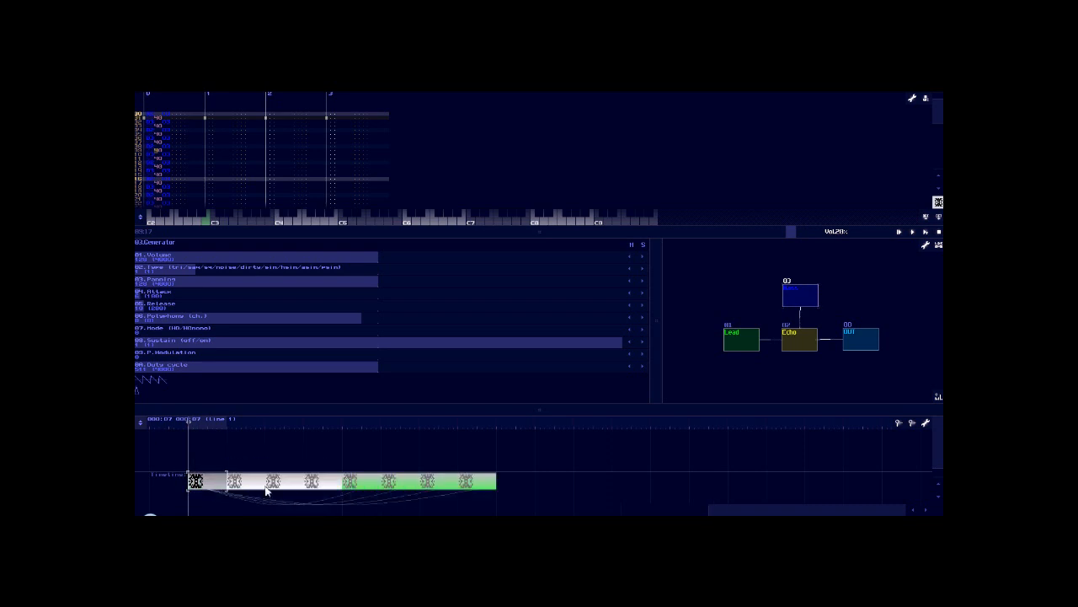
left_click(256, 468)
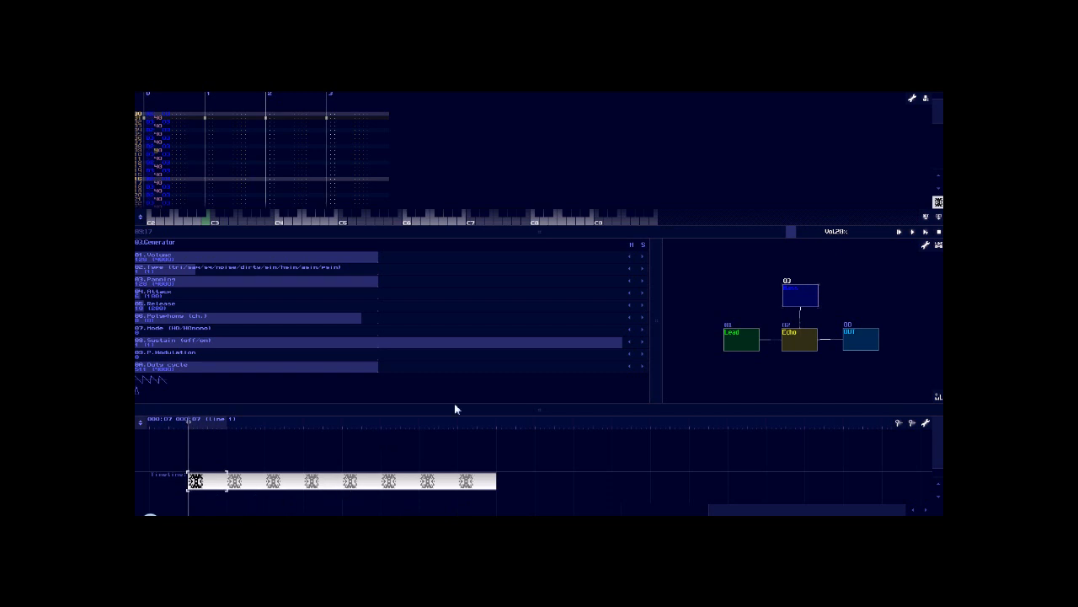
Step: Select the Lead module, create a new pattern, and place it directly above the second bass pattern on the timeline
left_click(734, 342)
right_click(228, 463)
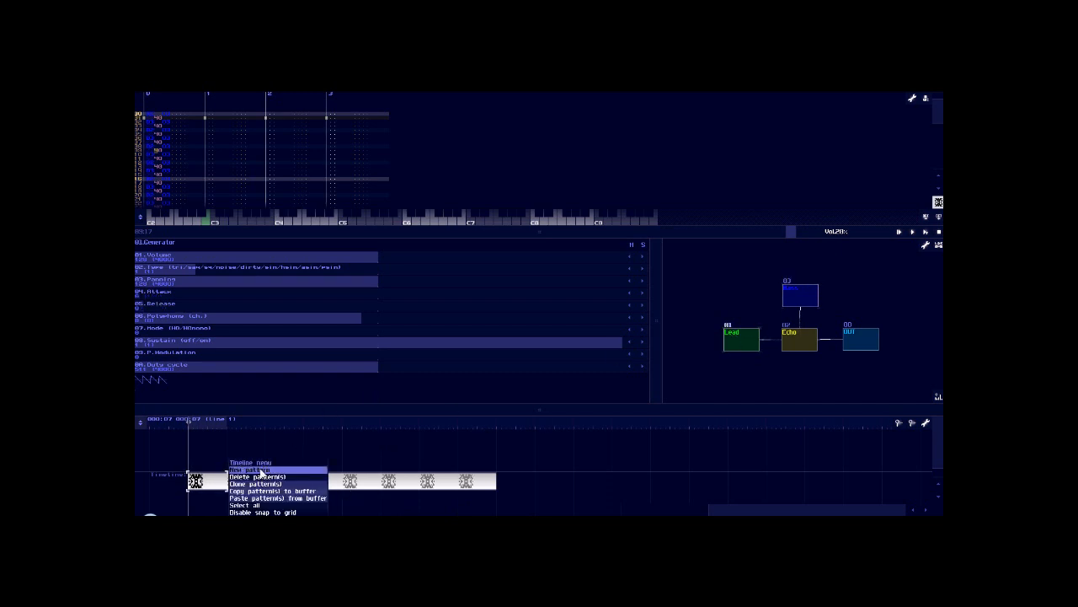
left_click(261, 470)
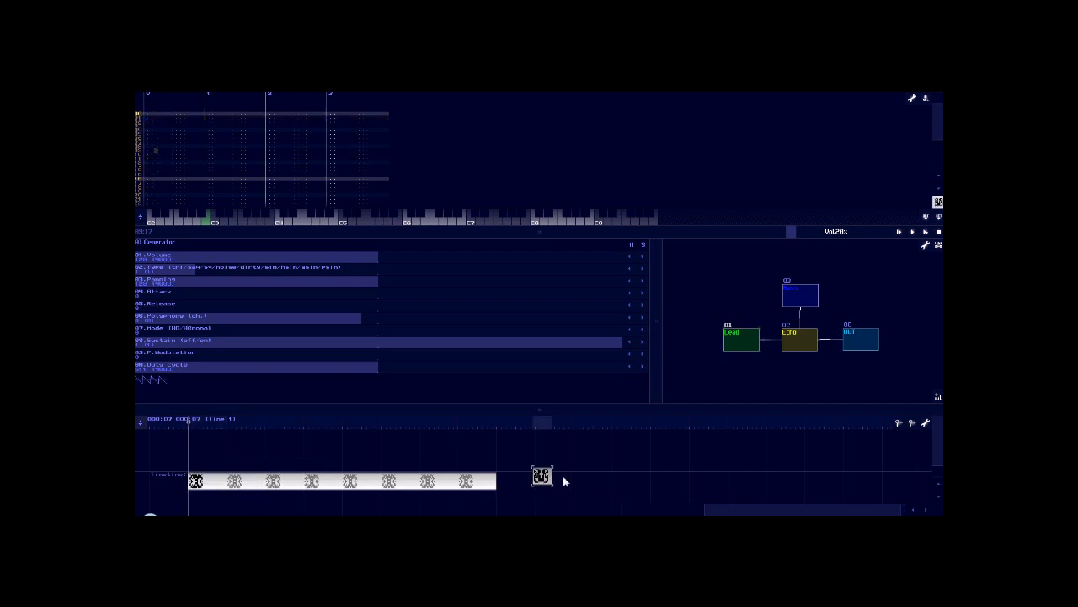
left_click_drag(543, 477, 242, 469)
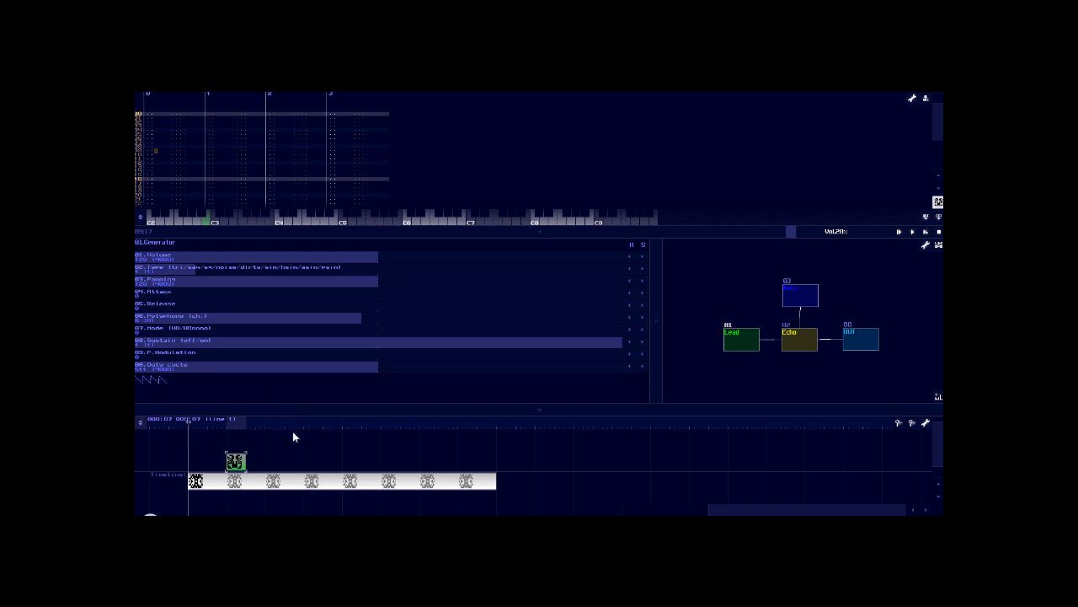
Step: Lengthen the new Lead pattern in its properties to match the length of one bass pattern
right_click(435, 135)
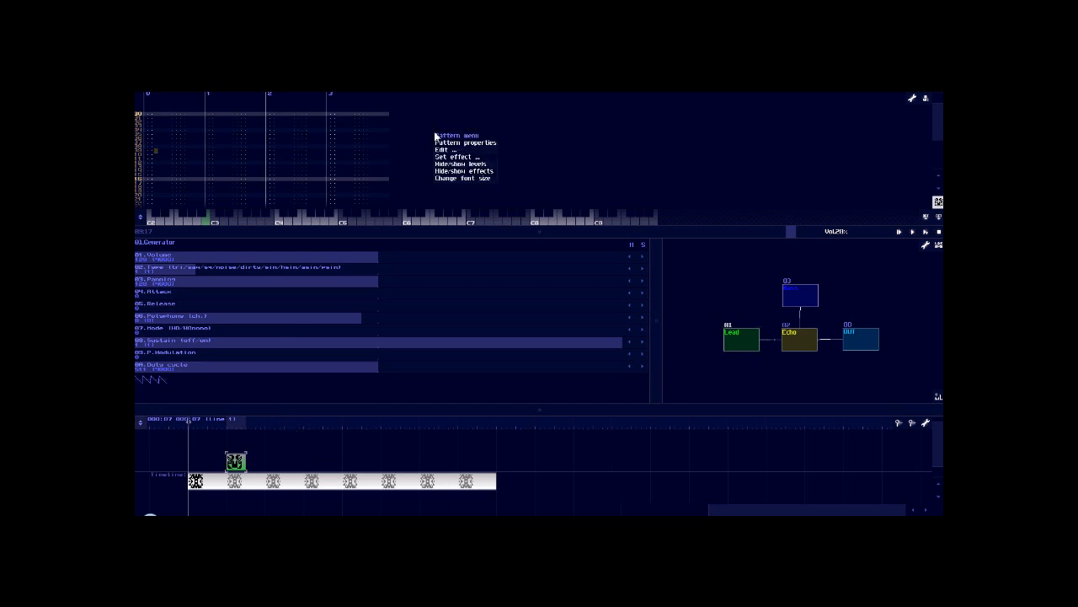
left_click(441, 142)
left_click(504, 319)
left_click(477, 334)
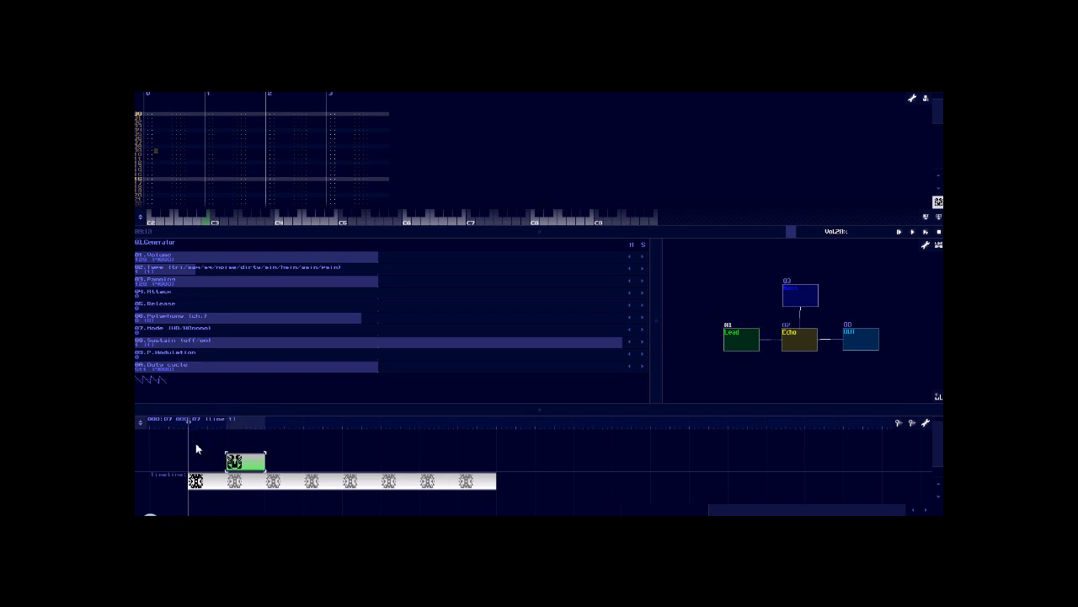
Step: Place the edit cursor on the first line of track 0 and raise the keyboard one octave to start at C3
left_click(149, 117)
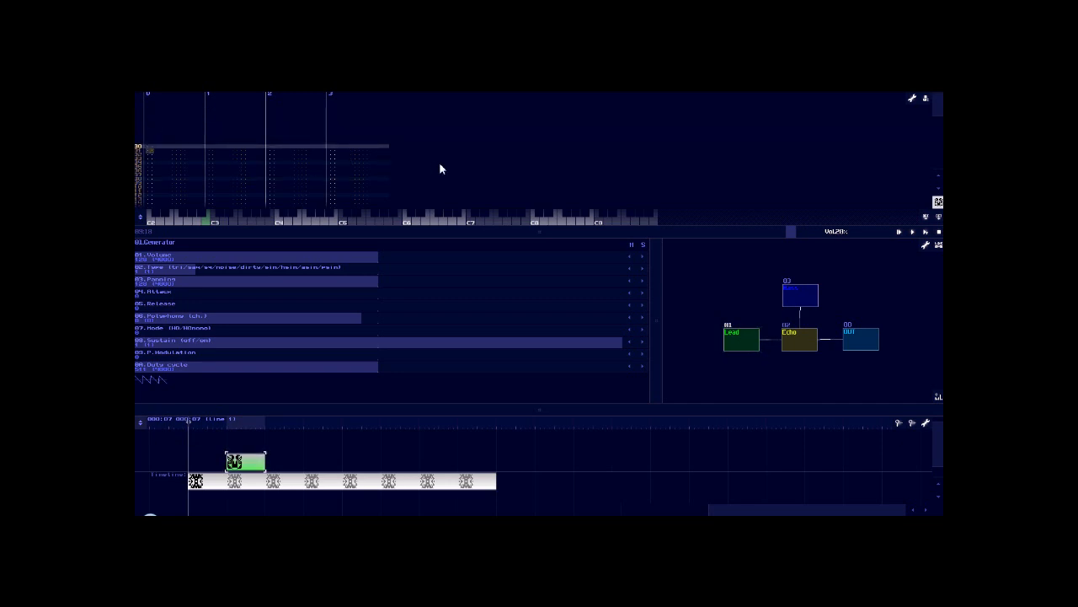
key("Up")
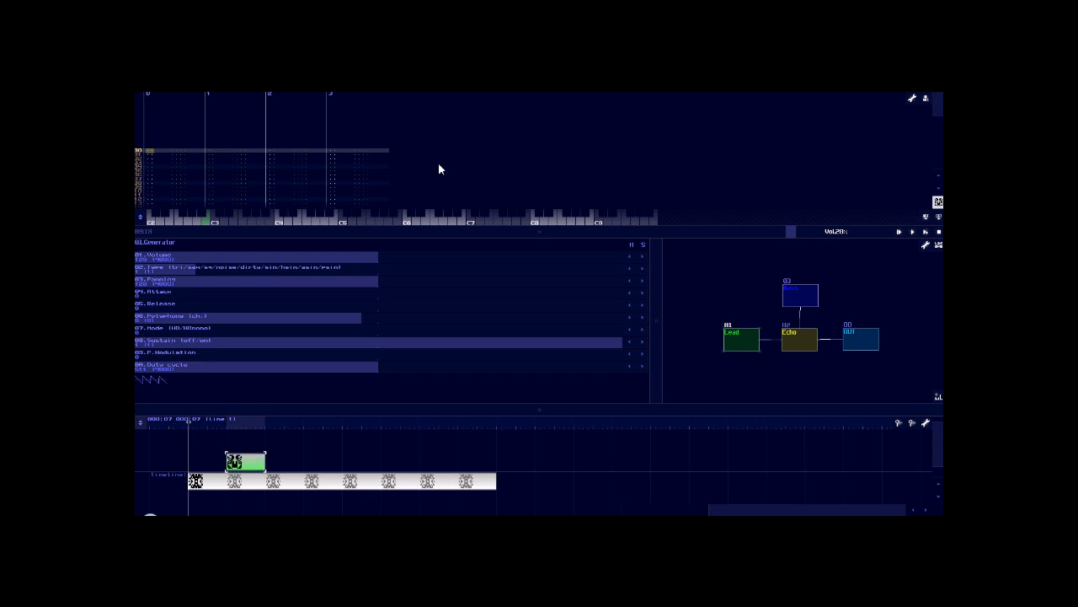
left_click(940, 221)
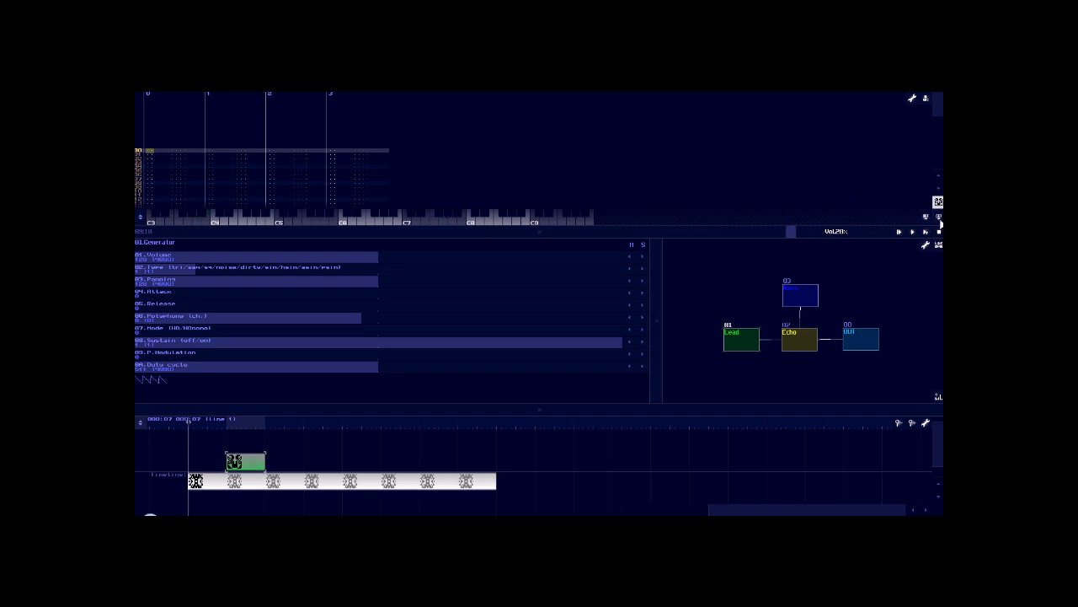
left_click(939, 220)
key("z")
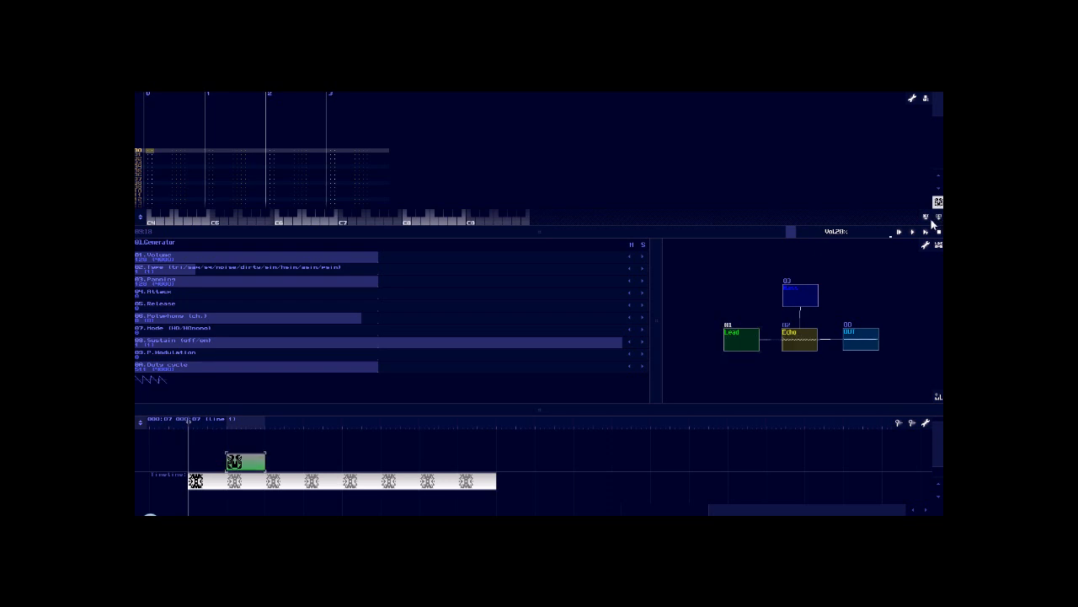
left_click(926, 217)
Step: Audition melody notes with the Lead module without recording them into the pattern
key("u")
key("r")
key("y")
key("u")
key("r")
key("e")
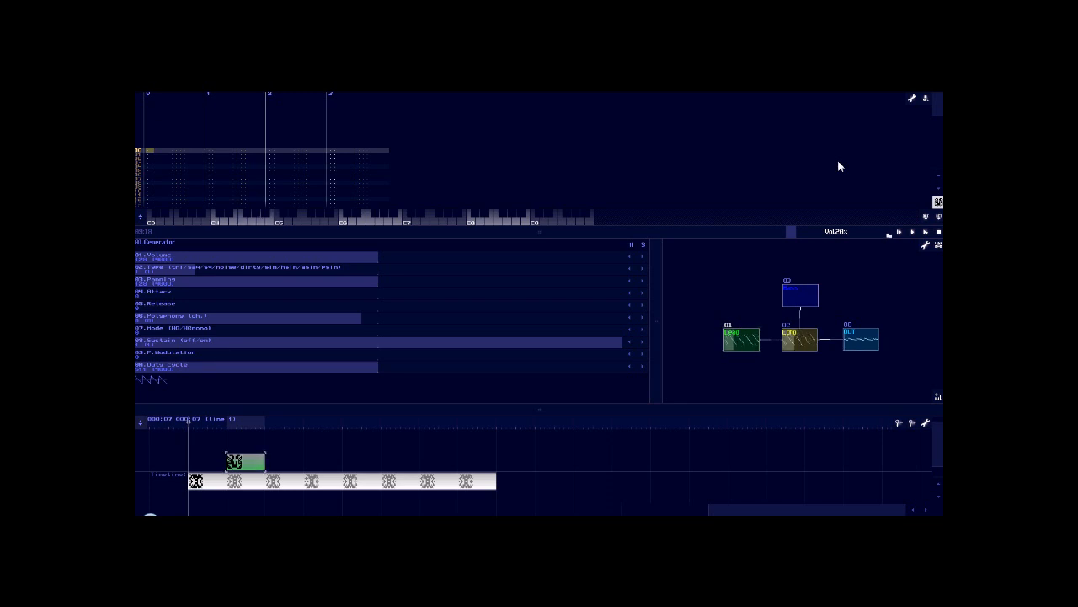
key("o")
key("u")
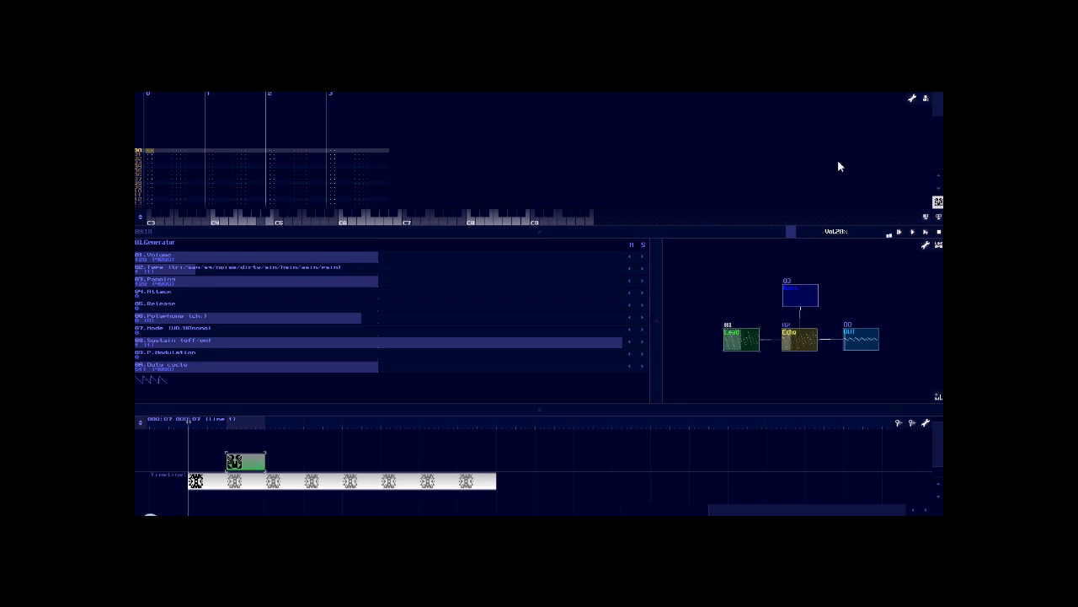